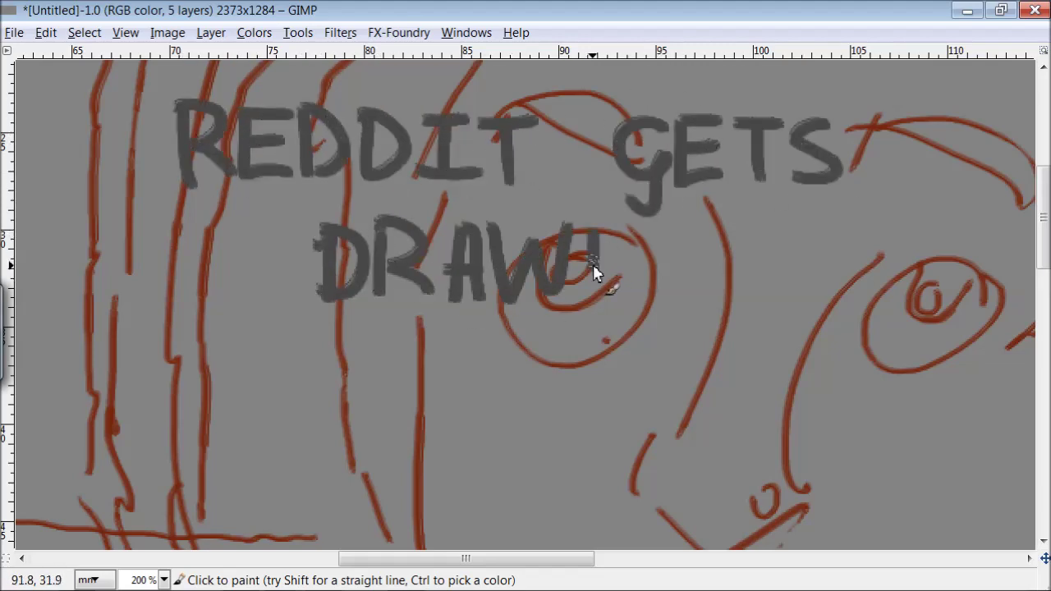
Finish hand-lettering the grey title words 'DRAWN' and 'PORTRAIT.'
mouse_move(168, 382)
left_mouse_down()
mouse_move(283, 364)
mouse_move(517, 403)
mouse_move(607, 394)
mouse_move(697, 418)
mouse_move(890, 418)
mouse_move(948, 431)
left_mouse_up()
mouse_move(350, 495)
left_mouse_down()
mouse_move(438, 513)
mouse_move(558, 516)
mouse_move(674, 465)
mouse_move(757, 512)
left_mouse_up()
left_click(759, 511)
Letter the grey note 'Start with red line.' below the title
left_click_drag(324, 353, 286, 406)
mouse_move(333, 373)
left_mouse_down()
mouse_move(426, 370)
mouse_move(579, 394)
mouse_move(669, 361)
mouse_move(744, 410)
left_mouse_up()
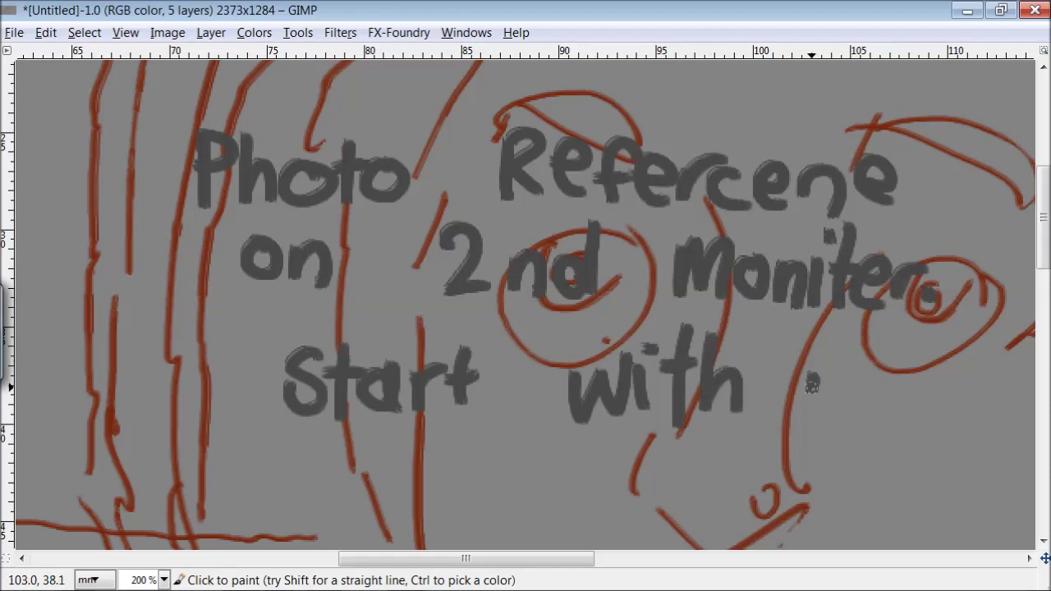
left_click_drag(808, 374, 923, 361)
mouse_move(501, 456)
left_mouse_down()
mouse_move(541, 493)
mouse_move(644, 513)
left_mouse_up()
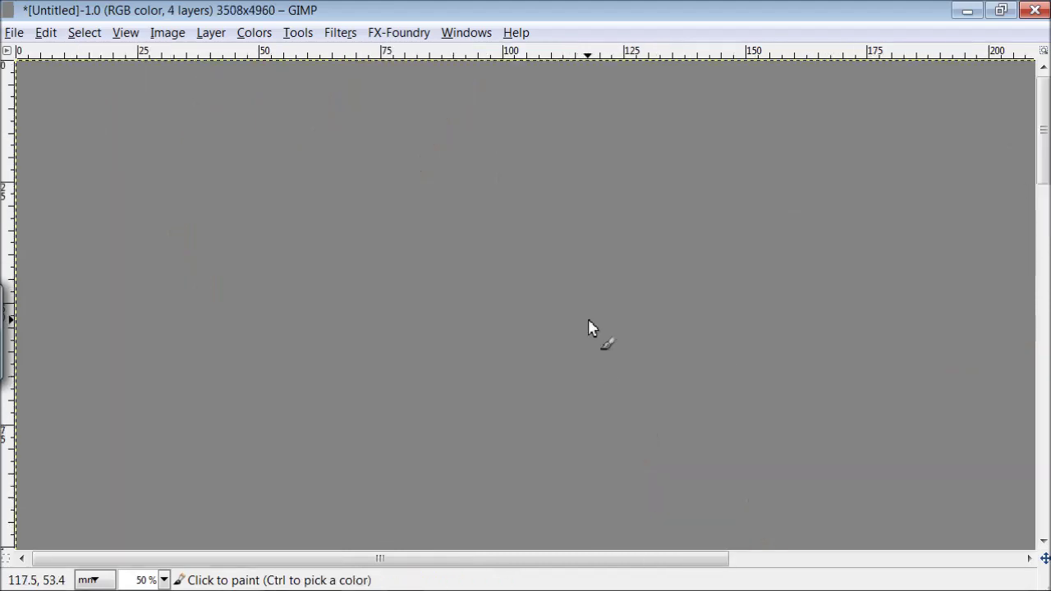
Sketch the face outline, left cheek, both eyes and left eyebrow in red
left_click_drag(588, 208, 569, 326)
mouse_move(468, 386)
left_mouse_down()
mouse_move(422, 293)
mouse_move(419, 230)
left_mouse_up()
left_click_drag(425, 197, 417, 215)
left_click_drag(560, 218, 558, 222)
mouse_move(472, 210)
left_mouse_down()
mouse_move(461, 240)
mouse_move(474, 210)
mouse_move(513, 271)
mouse_move(480, 280)
mouse_move(495, 211)
left_mouse_up()
mouse_move(439, 182)
left_mouse_down()
mouse_move(465, 175)
mouse_move(474, 187)
left_mouse_up()
Outline the zigzag hairline, top and sides of the head, a pupil and the lips
left_click_drag(472, 150, 540, 138)
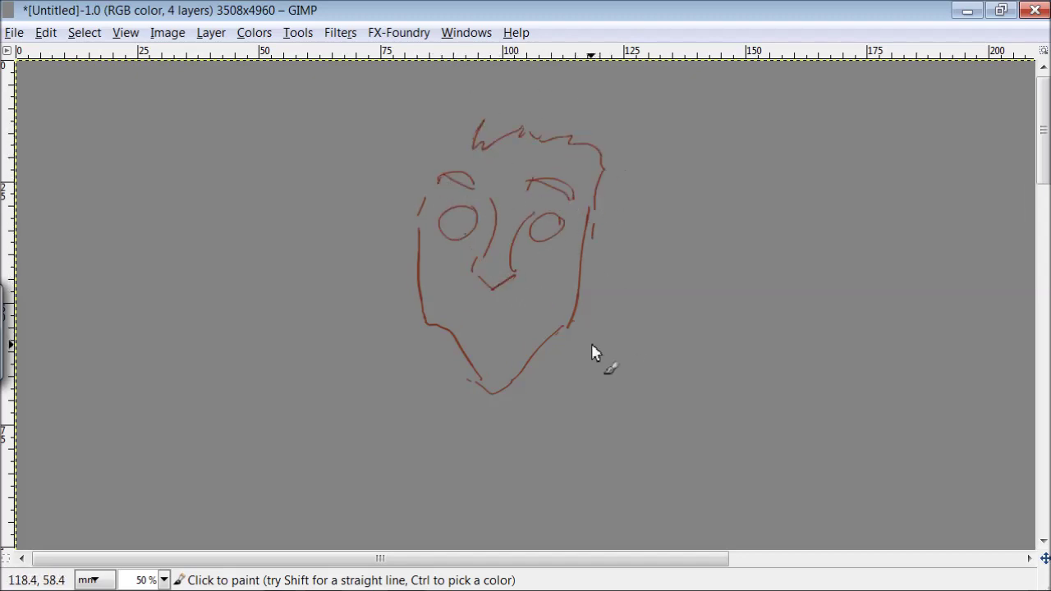
mouse_move(575, 78)
left_mouse_down()
mouse_move(422, 136)
mouse_move(390, 186)
left_mouse_up()
left_click_drag(458, 143, 417, 193)
left_click_drag(399, 185, 411, 281)
left_click_drag(460, 223, 457, 217)
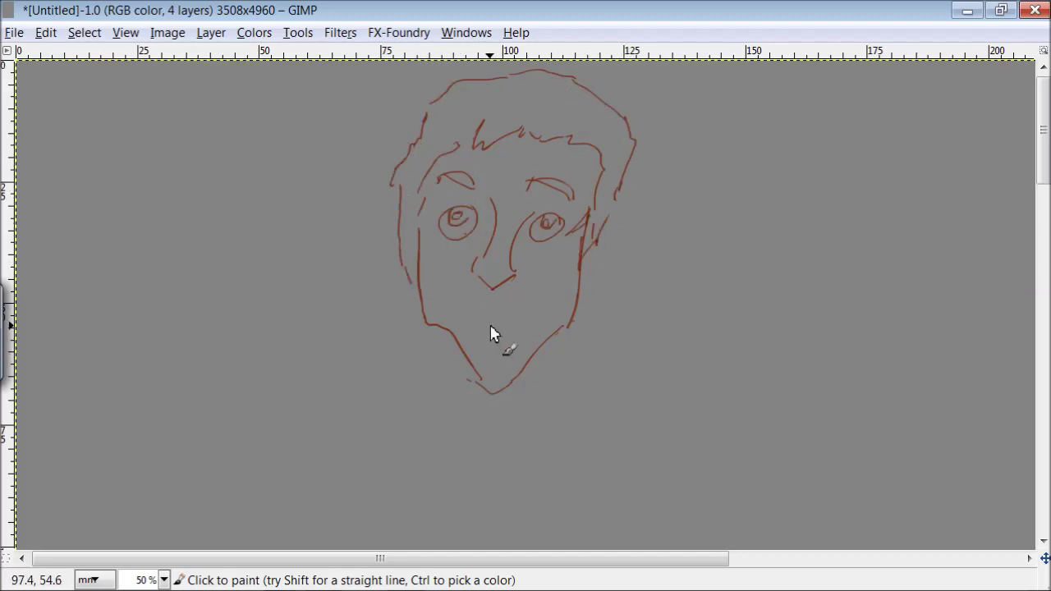
mouse_move(460, 312)
left_mouse_down()
mouse_move(500, 317)
mouse_move(458, 312)
left_mouse_up()
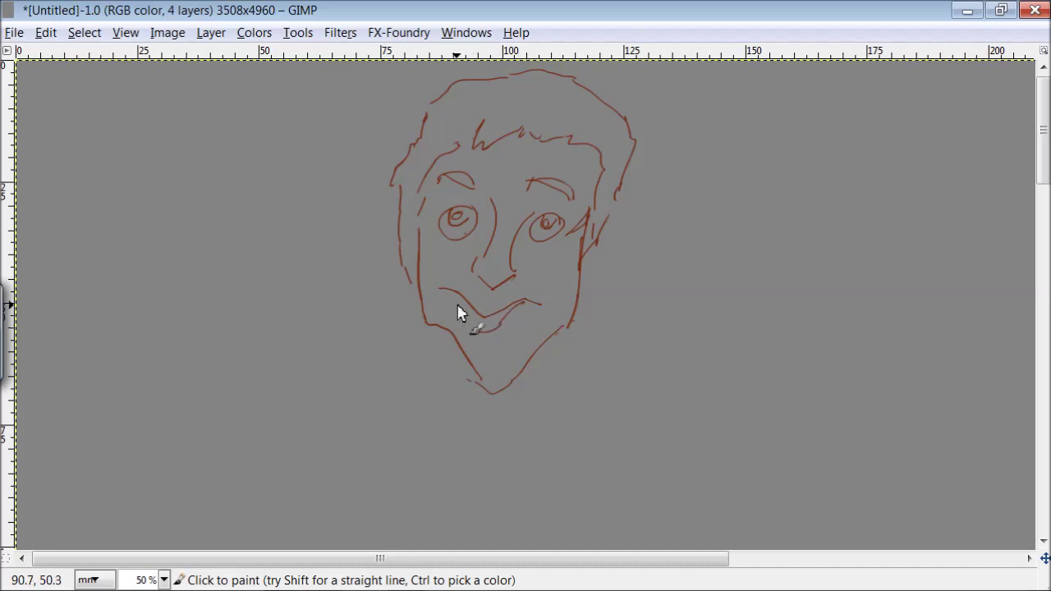
left_click_drag(522, 306, 464, 293)
Sketch the neck, shoulders and jacket, plus long horizontal background lines on both sides
mouse_move(421, 349)
left_mouse_down()
mouse_move(458, 460)
mouse_move(571, 447)
left_mouse_up()
mouse_move(417, 333)
left_mouse_down()
mouse_move(383, 355)
mouse_move(423, 489)
left_mouse_up()
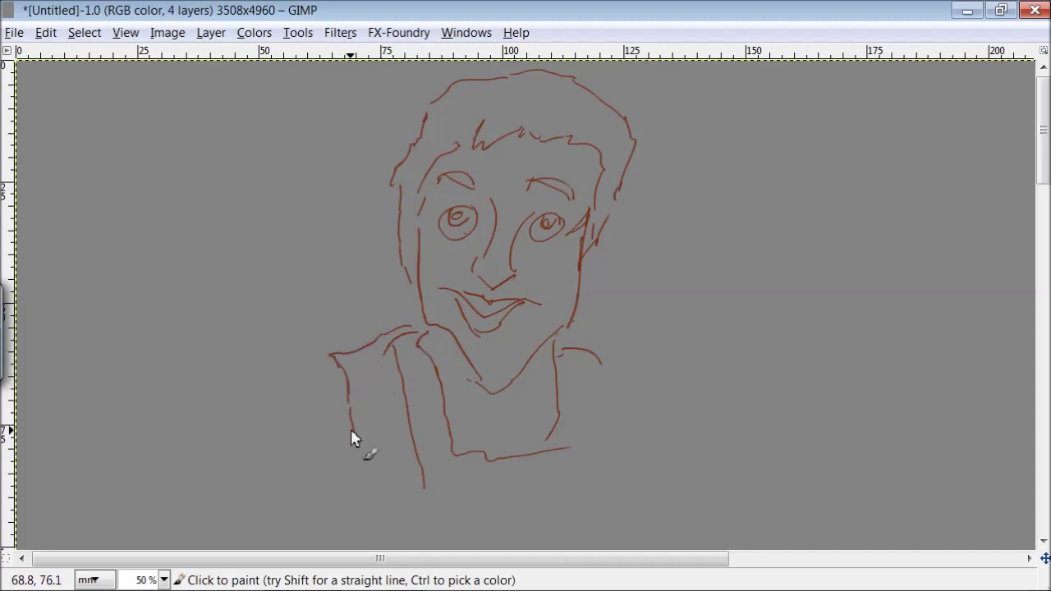
left_click_drag(287, 494, 282, 517)
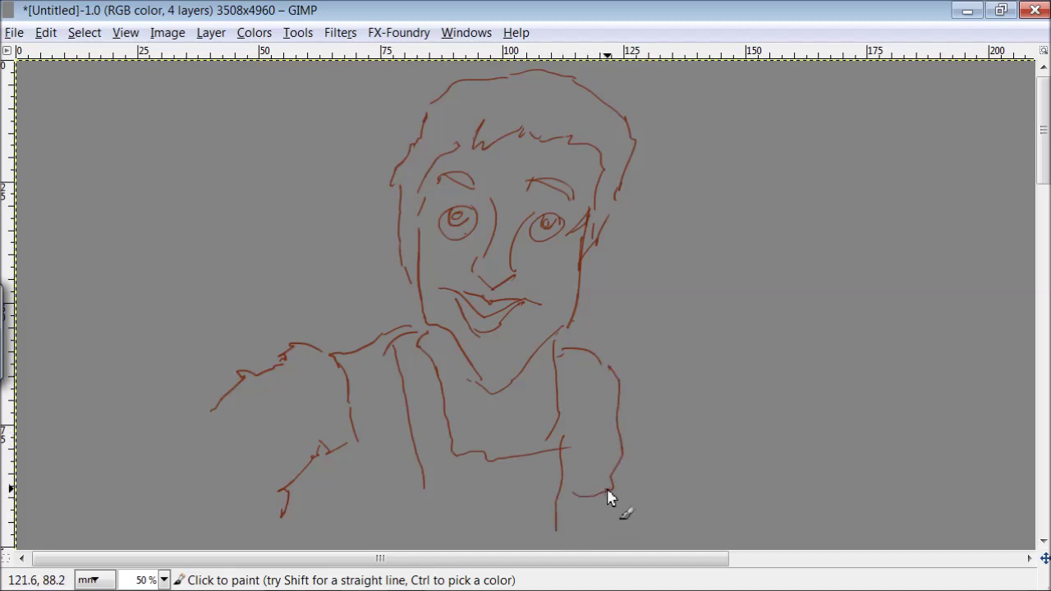
mouse_move(605, 363)
left_mouse_down()
mouse_move(654, 462)
mouse_move(648, 533)
left_mouse_up()
left_click_drag(568, 517, 558, 525)
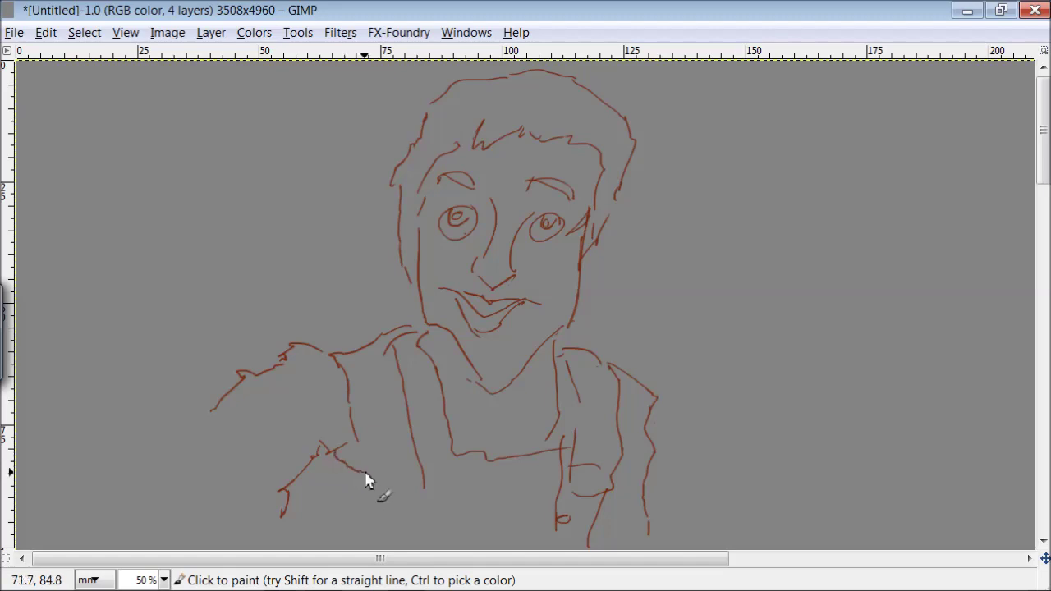
left_click_drag(423, 491, 384, 494)
left_click_drag(356, 492, 342, 544)
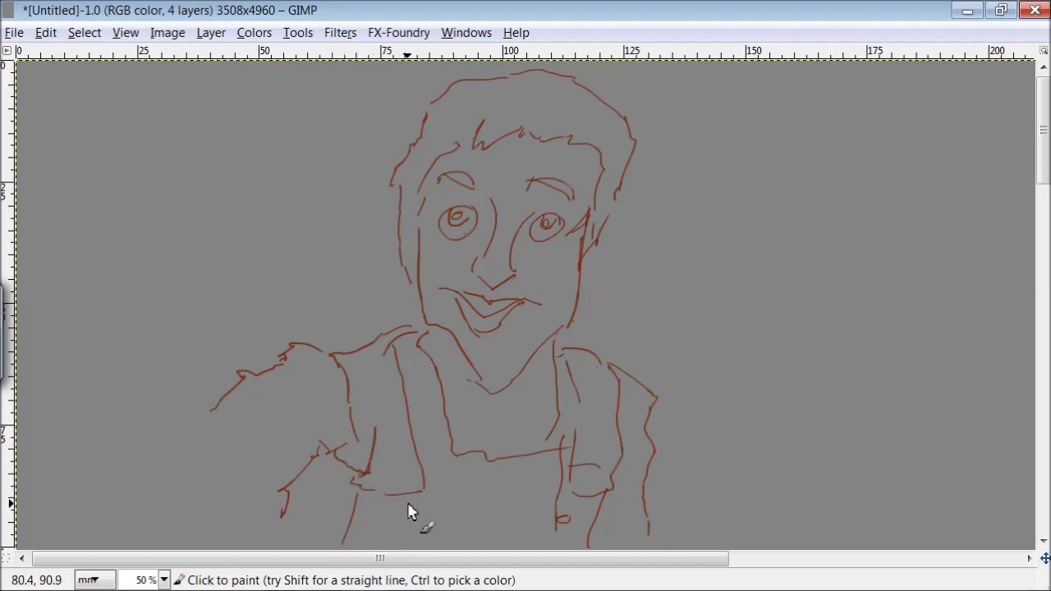
left_click_drag(393, 282, 64, 277)
left_click_drag(593, 314, 991, 333)
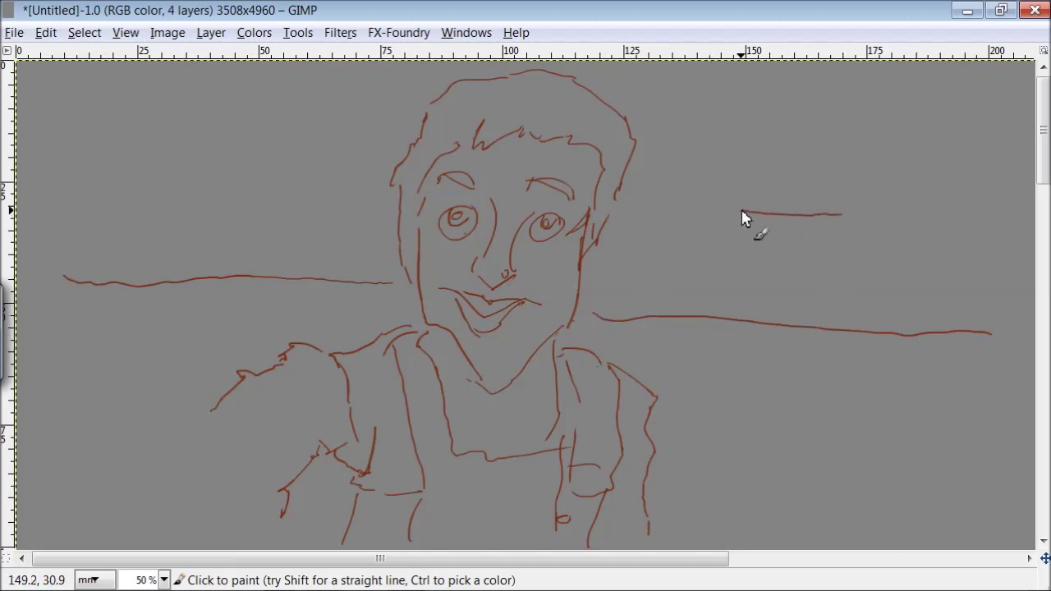
Draw the right shelf end with a small box, and long red hair strands on both sides of the head
mouse_move(837, 218)
left_mouse_down()
mouse_move(817, 234)
mouse_move(671, 250)
left_mouse_up()
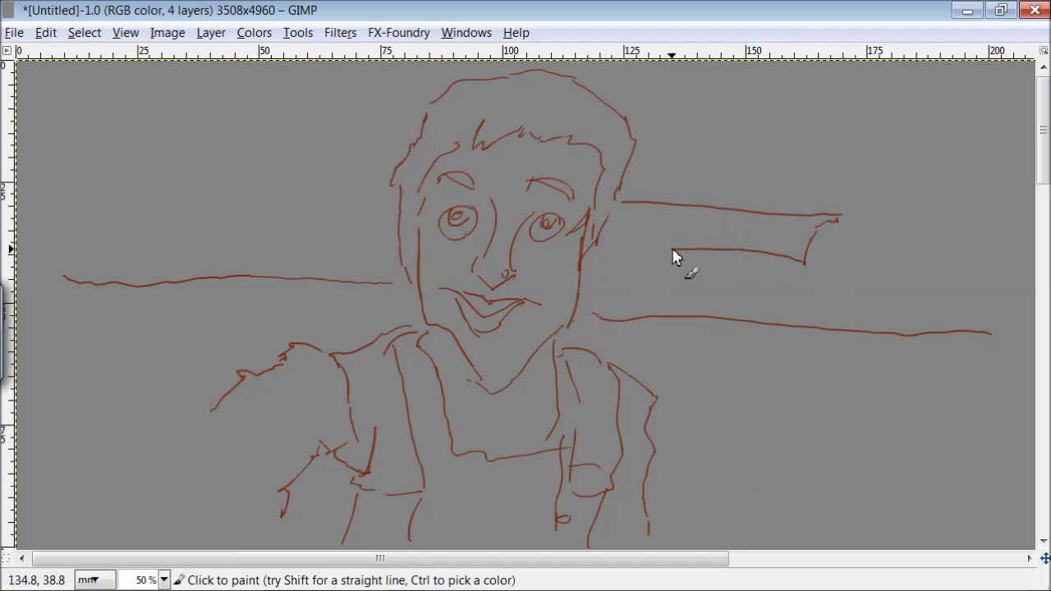
mouse_move(762, 170)
left_mouse_down()
mouse_move(791, 204)
mouse_move(641, 171)
left_mouse_up()
left_click_drag(404, 92, 396, 134)
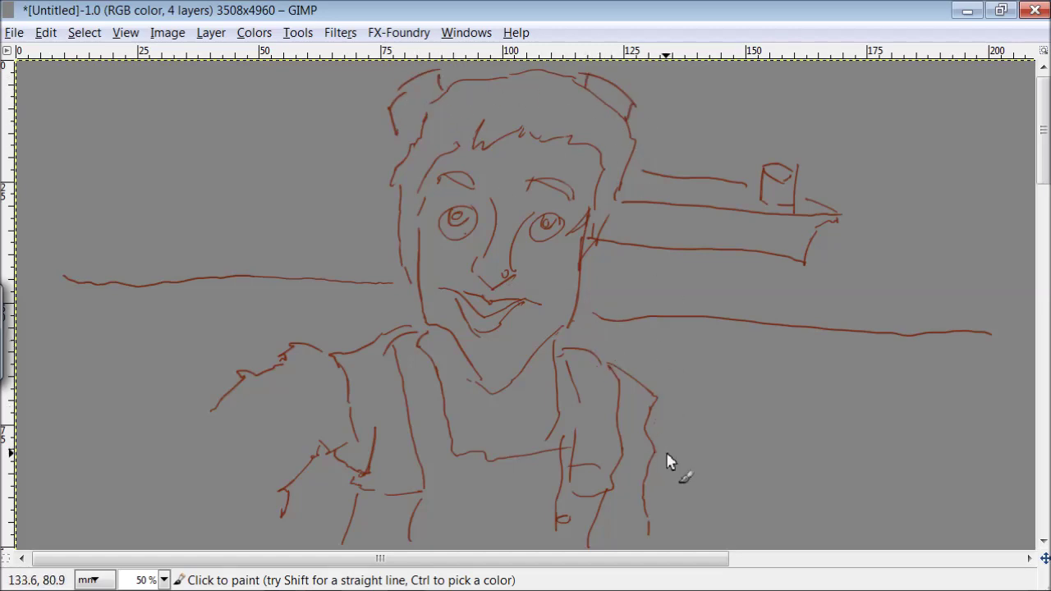
left_click_drag(346, 188, 342, 238)
left_click_drag(339, 272, 354, 304)
left_click_drag(369, 136, 361, 296)
mouse_move(641, 128)
left_mouse_down()
mouse_move(633, 277)
mouse_move(684, 124)
mouse_move(674, 238)
left_mouse_up()
left_click_drag(684, 108, 628, 92)
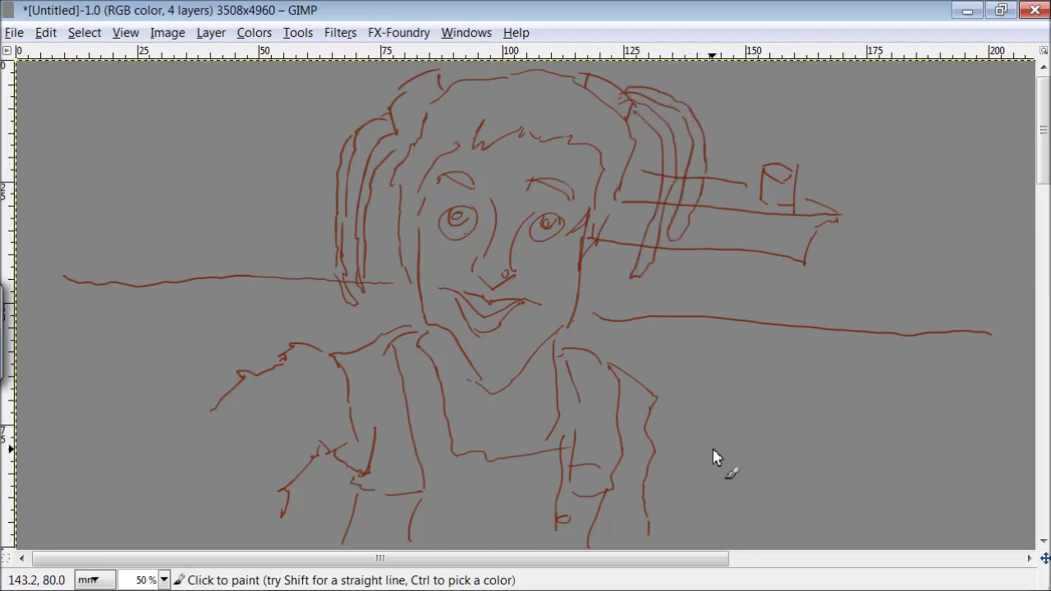
left_click(211, 32)
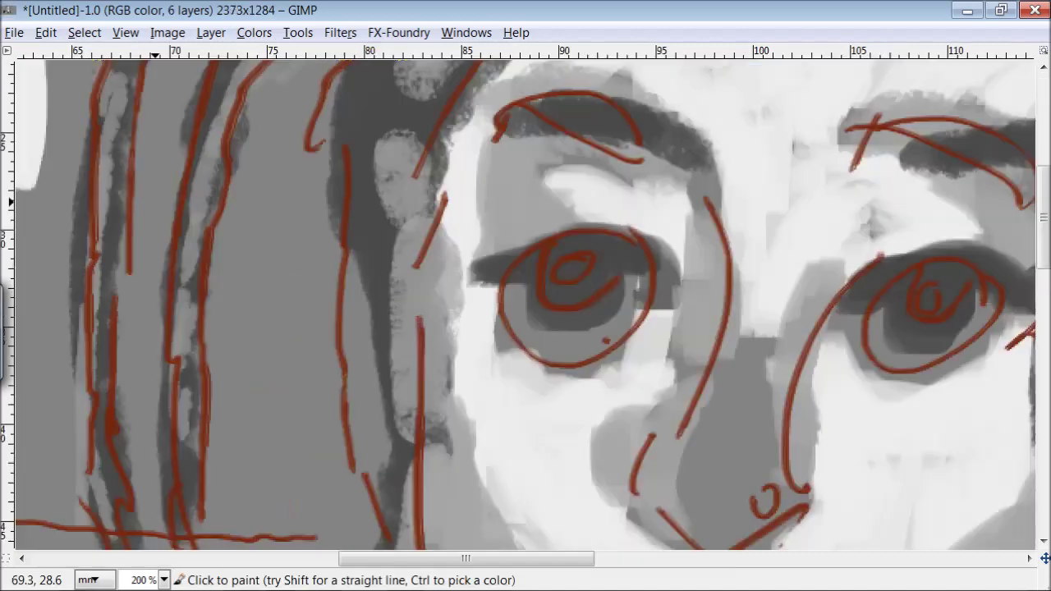
Letter 'LINE COMPLETE.' in blue as the note's first line
left_click_drag(152, 168, 190, 226)
mouse_move(212, 164)
left_mouse_down()
mouse_move(240, 220)
mouse_move(286, 161)
mouse_move(349, 215)
left_mouse_up()
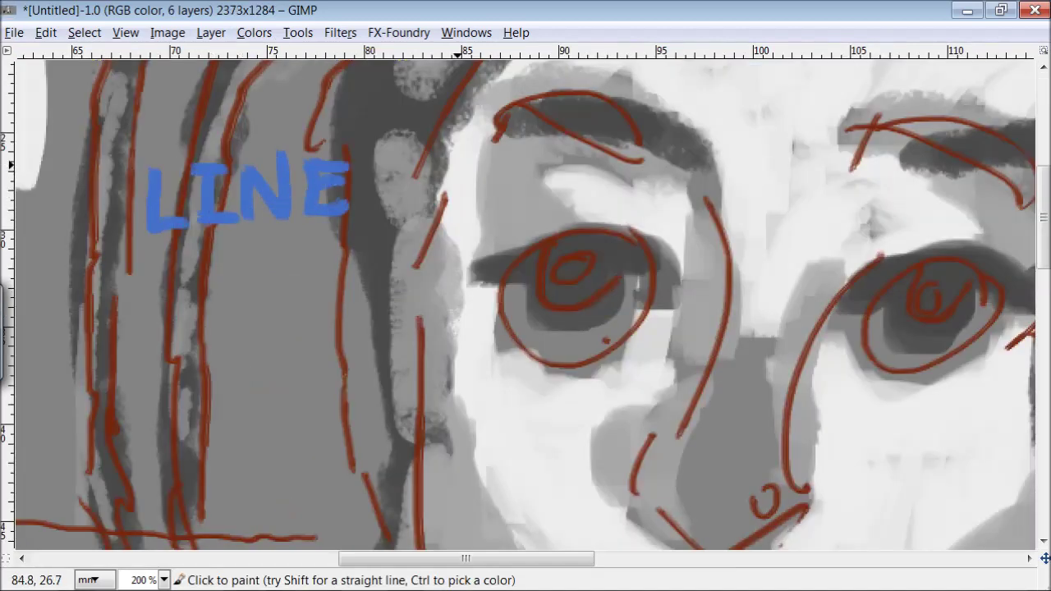
left_click_drag(450, 164, 443, 215)
left_click_drag(492, 177, 491, 178)
left_click_drag(525, 217, 578, 217)
mouse_move(599, 218)
left_mouse_down()
mouse_move(607, 168)
mouse_move(675, 215)
left_mouse_up()
left_click_drag(696, 164, 724, 215)
left_click_drag(739, 160, 759, 215)
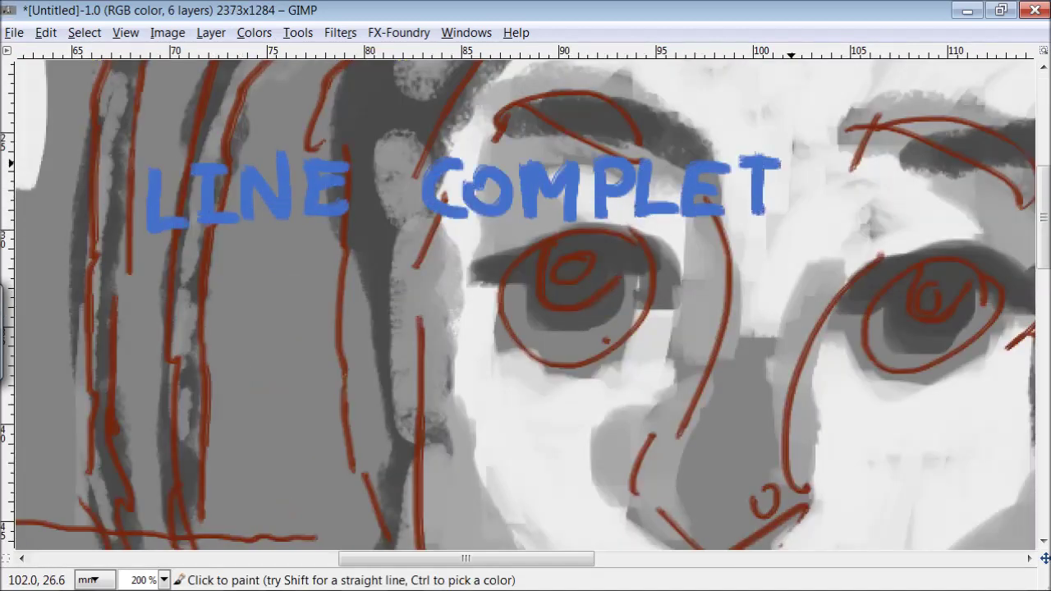
left_click_drag(790, 164, 824, 215)
left_click(845, 220)
Letter the second blue line 'NEXT I LOOK FOR'
mouse_move(158, 332)
left_mouse_down()
mouse_move(206, 280)
mouse_move(246, 330)
left_mouse_up()
mouse_move(258, 283)
left_mouse_down()
mouse_move(288, 328)
mouse_move(256, 330)
left_mouse_up()
left_click_drag(349, 283, 390, 328)
mouse_move(462, 279)
left_mouse_down()
mouse_move(463, 324)
mouse_move(503, 322)
left_mouse_up()
left_click_drag(526, 275, 524, 276)
left_click_drag(566, 275, 638, 320)
left_click_drag(698, 320, 731, 267)
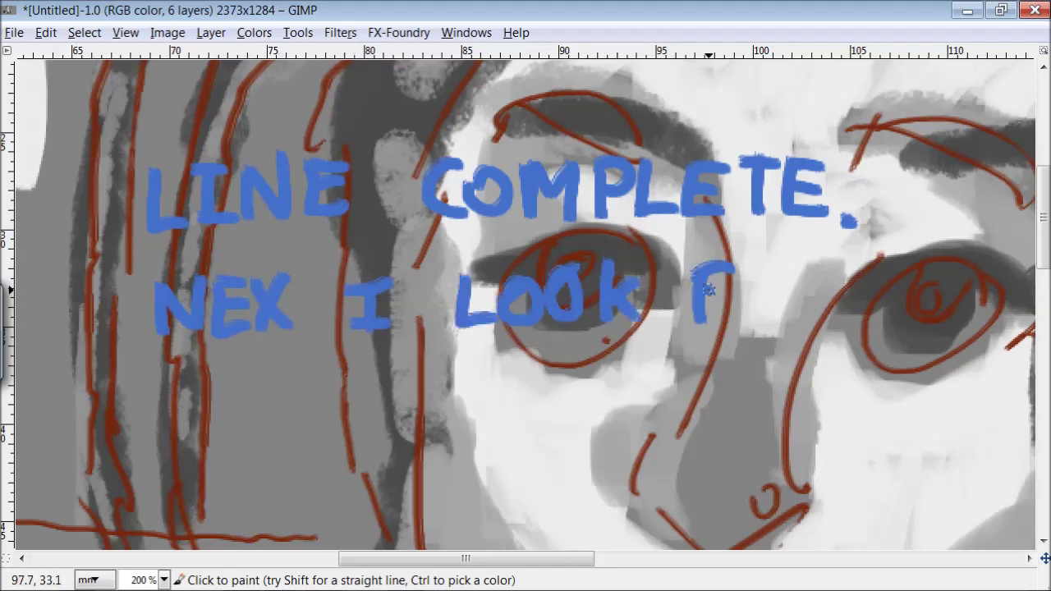
left_click_drag(780, 320, 824, 316)
left_click_drag(300, 329, 315, 284)
Letter 'LIGHTS + DARKS,' in blue on the next line
left_click_drag(152, 374, 197, 415)
left_click_drag(215, 373, 215, 422)
mouse_move(270, 377)
left_mouse_down()
mouse_move(255, 456)
mouse_move(320, 427)
left_mouse_up()
left_click_drag(329, 373, 402, 413)
left_click_drag(443, 369, 443, 410)
mouse_move(419, 392)
left_mouse_down()
mouse_move(466, 390)
mouse_move(492, 423)
mouse_move(579, 419)
left_mouse_up()
left_click_drag(591, 418, 624, 414)
left_click_drag(632, 361, 669, 415)
left_click_drag(723, 371, 685, 419)
left_click_drag(743, 408, 733, 439)
Finish the note with 'AND CAPTURE WITH' and a closing word ending in '!', then block the face in white
mouse_move(136, 511)
left_mouse_down()
mouse_move(193, 510)
mouse_move(261, 465)
mouse_move(263, 509)
left_mouse_up()
mouse_move(376, 462)
left_mouse_down()
mouse_move(413, 476)
mouse_move(439, 509)
left_mouse_up()
left_click_drag(435, 460, 566, 505)
left_click_drag(575, 448, 623, 505)
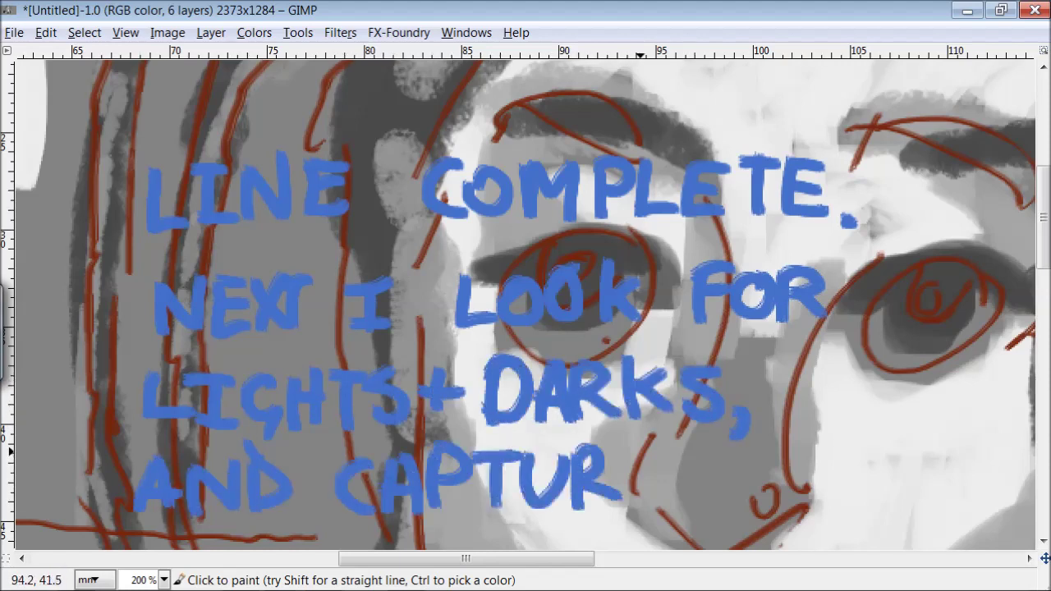
left_click_drag(636, 443, 677, 500)
mouse_move(737, 443)
left_mouse_down()
mouse_move(793, 443)
mouse_move(829, 497)
left_mouse_up()
left_click_drag(854, 439, 882, 492)
left_click_drag(895, 435, 927, 492)
mouse_move(525, 505)
left_mouse_down()
mouse_move(501, 546)
mouse_move(591, 542)
left_mouse_up()
left_click_drag(599, 505, 663, 525)
left_click_drag(678, 502, 657, 546)
left_click_drag(695, 500, 688, 519)
left_click(689, 527)
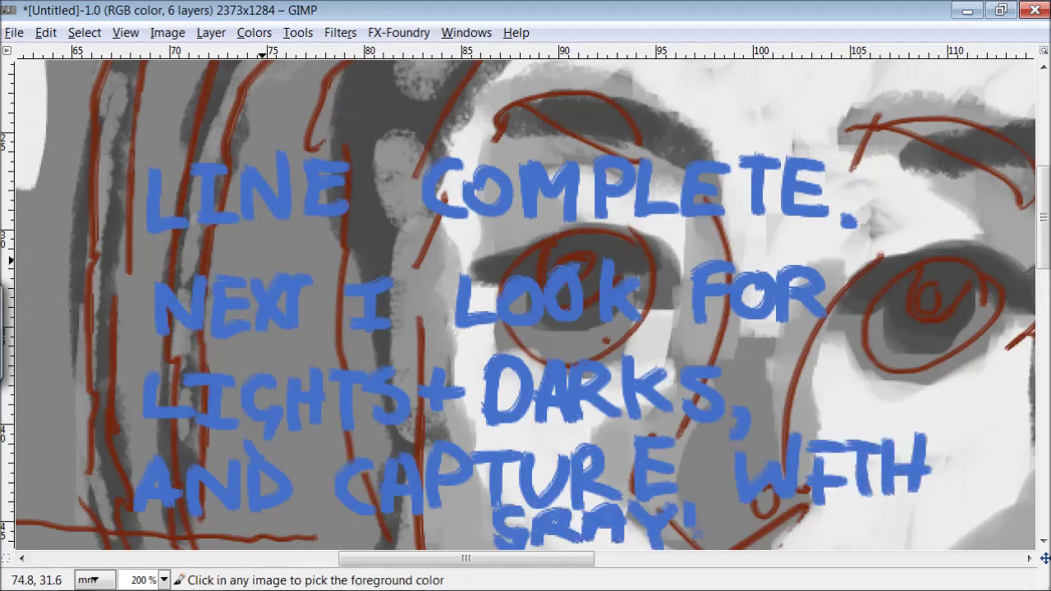
mouse_move(570, 284)
left_mouse_down()
mouse_move(567, 239)
mouse_move(530, 253)
mouse_move(528, 276)
mouse_move(581, 230)
mouse_move(554, 212)
mouse_move(523, 216)
mouse_move(508, 184)
mouse_move(591, 169)
mouse_move(553, 160)
mouse_move(518, 179)
mouse_move(494, 164)
mouse_move(479, 176)
mouse_move(446, 170)
mouse_move(432, 256)
mouse_move(436, 235)
mouse_move(466, 215)
mouse_move(481, 236)
mouse_move(451, 271)
mouse_move(481, 300)
mouse_move(532, 310)
mouse_move(494, 357)
mouse_move(486, 358)
mouse_move(475, 276)
mouse_move(458, 312)
mouse_move(433, 283)
left_mouse_up()
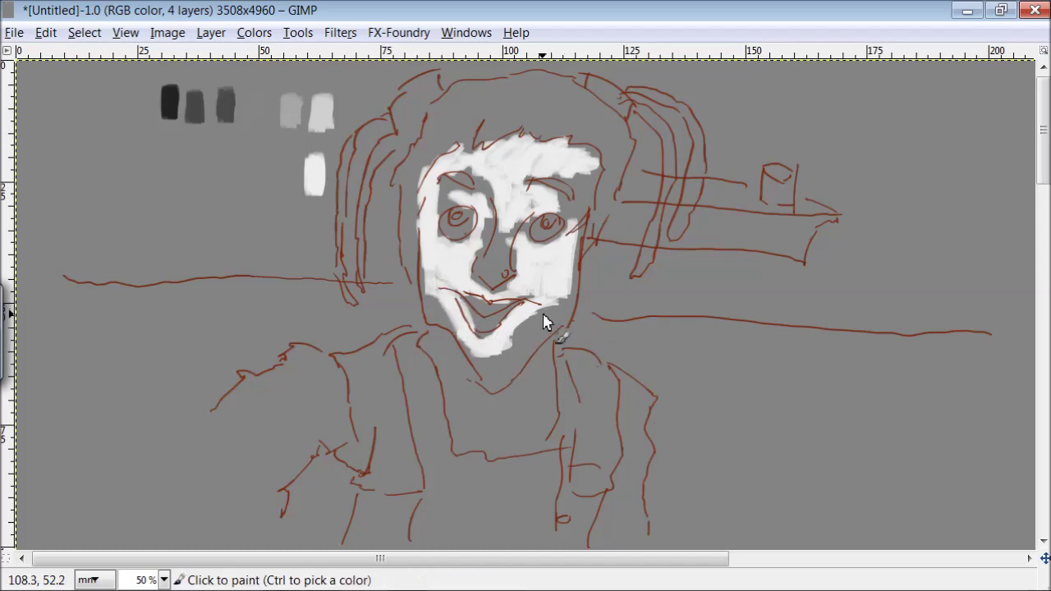
Lay mid-grey on both cheeks and around the left eye
left_click_drag(548, 320, 555, 298)
left_click_drag(579, 238, 570, 201)
mouse_move(433, 206)
left_mouse_down()
mouse_move(448, 210)
mouse_move(459, 184)
left_mouse_up()
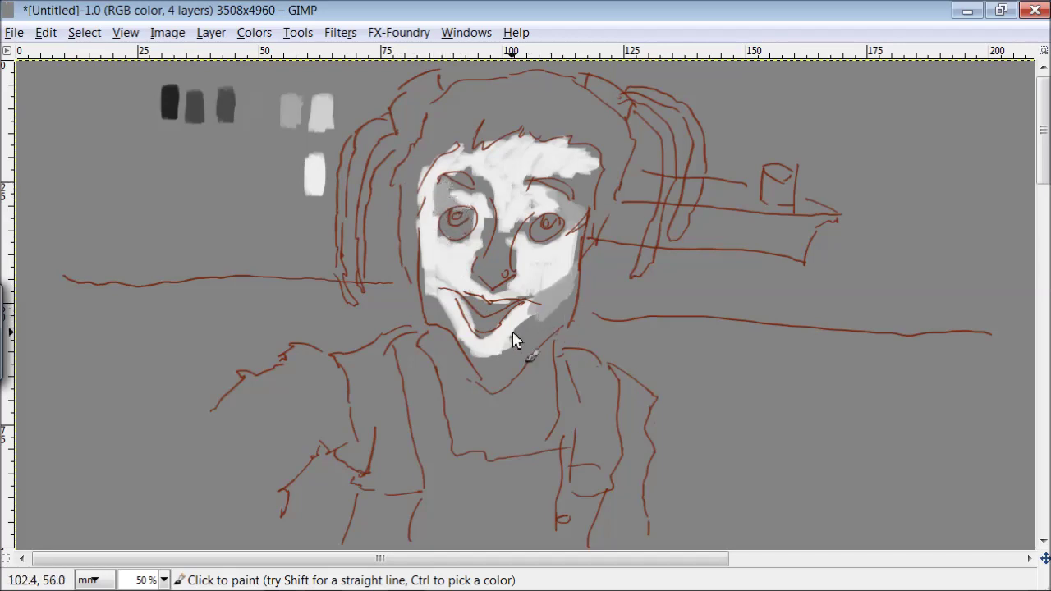
mouse_move(459, 316)
left_mouse_down()
mouse_move(427, 259)
mouse_move(447, 316)
left_mouse_up()
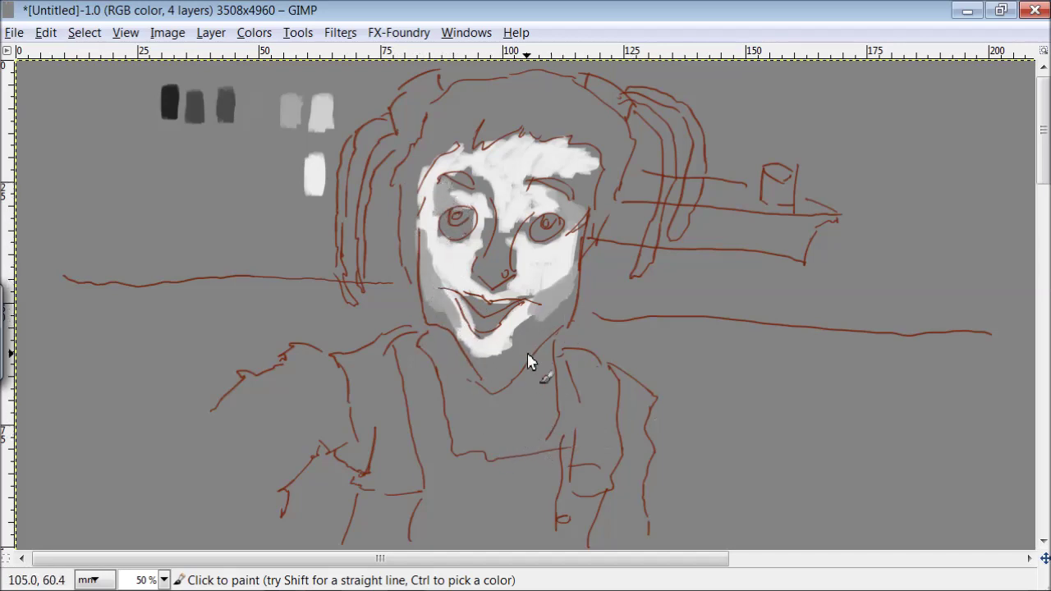
Darken the eyes and irises and the shadow beside the nose with dark grey
left_click(228, 111, "ctrl")
mouse_move(563, 218)
left_mouse_down()
mouse_move(556, 235)
mouse_move(538, 226)
mouse_move(552, 243)
left_mouse_up()
mouse_move(453, 221)
left_mouse_down()
mouse_move(485, 230)
mouse_move(435, 220)
left_mouse_up()
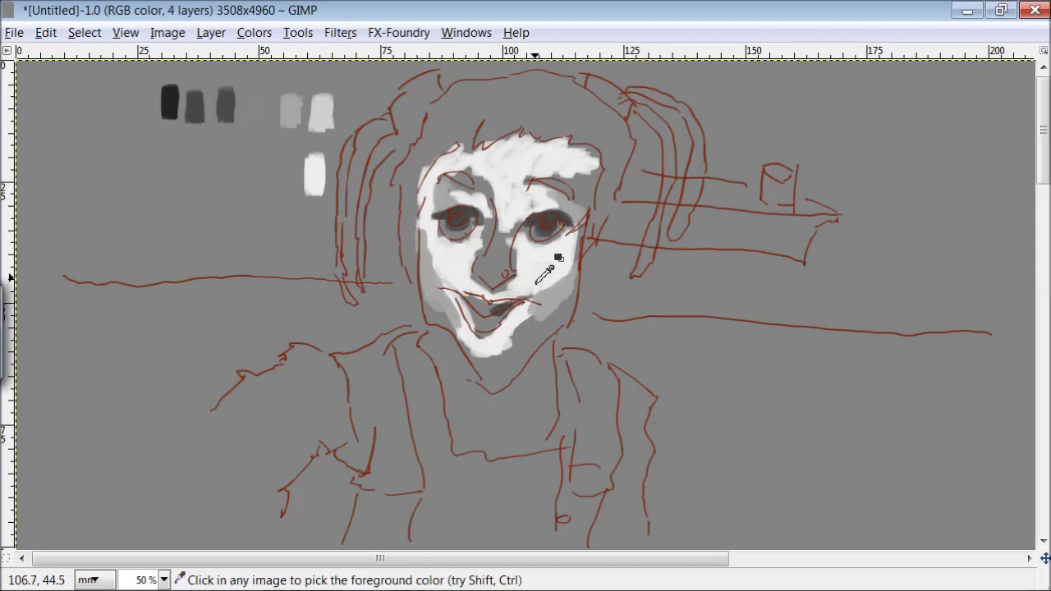
left_click_drag(467, 275, 486, 260)
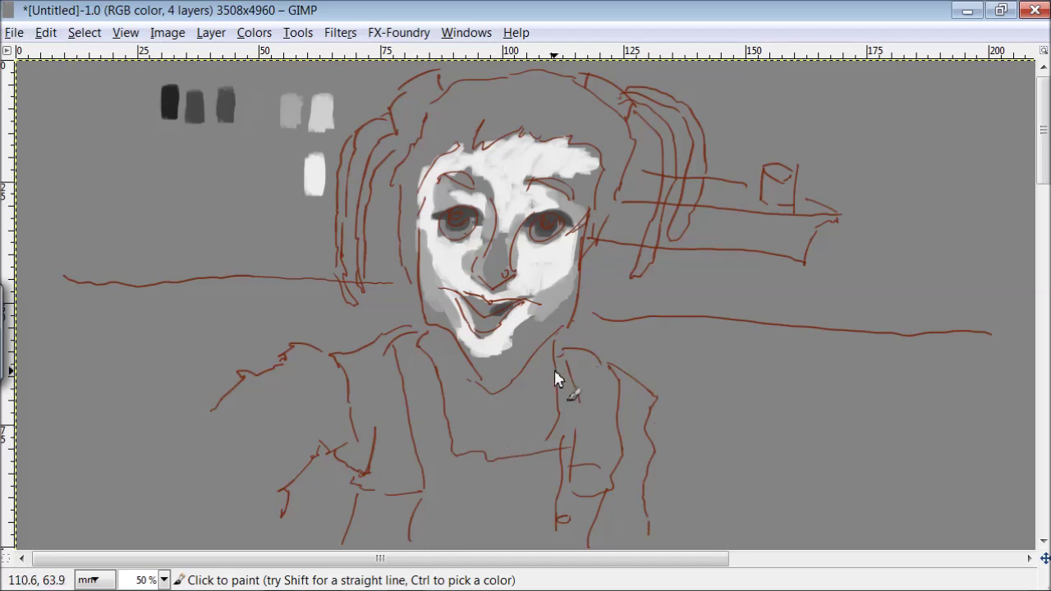
left_click(324, 168, "ctrl")
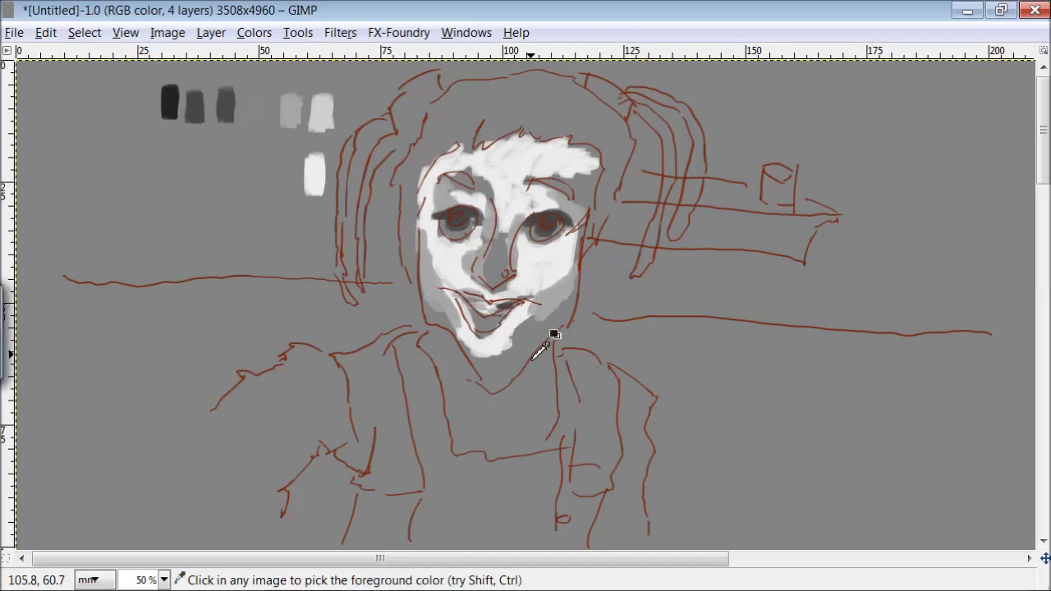
Paint white on both sides of the neck, then dark grey hair along the forehead
mouse_move(435, 348)
left_mouse_down()
mouse_move(460, 434)
mouse_move(483, 448)
left_mouse_up()
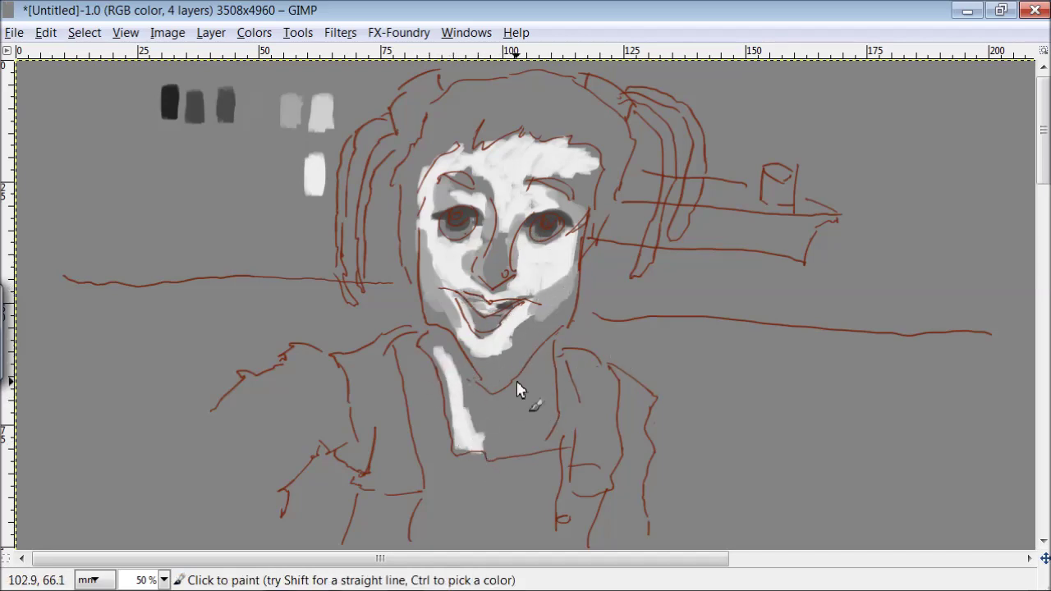
mouse_move(542, 338)
left_mouse_down()
mouse_move(556, 394)
mouse_move(493, 446)
mouse_move(527, 426)
mouse_move(544, 356)
mouse_move(495, 431)
mouse_move(452, 363)
mouse_move(512, 382)
mouse_move(525, 342)
mouse_move(442, 349)
mouse_move(493, 333)
mouse_move(459, 361)
mouse_move(484, 377)
left_mouse_up()
left_click(546, 309, "ctrl")
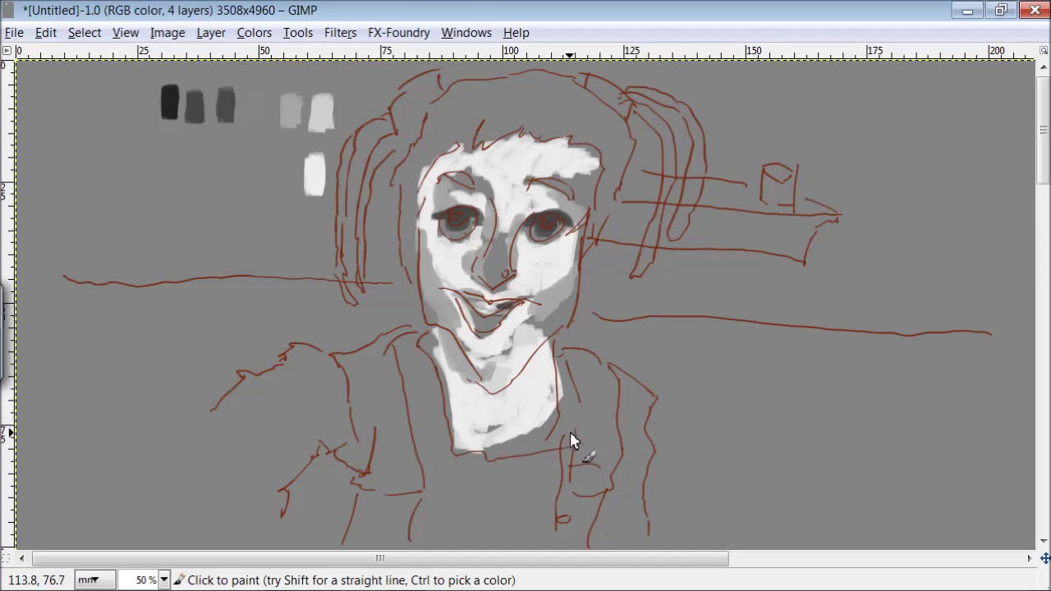
left_click(227, 103, "ctrl")
left_click_drag(531, 156, 448, 144)
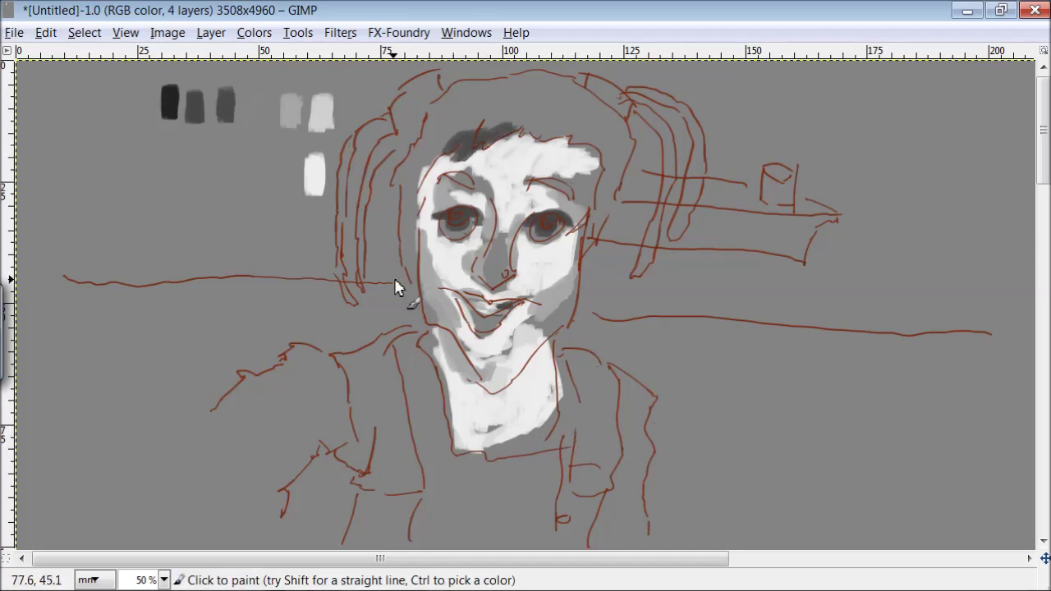
Switch the paintbrush to the Chalk 03 brush and hide the panels again
key("Tab")
left_click(823, 133)
left_click(916, 361)
left_click(824, 133)
scroll(878, 262, "up", 5)
left_click(846, 188)
left_click(465, 32)
left_click(491, 193)
Paint dark hair across the top of the head and beside both sides of the face
mouse_move(525, 140)
left_mouse_down()
mouse_move(448, 140)
mouse_move(587, 131)
left_mouse_up()
mouse_move(518, 103)
left_mouse_down()
mouse_move(466, 121)
mouse_move(586, 121)
left_mouse_up()
key("bracketright")
left_click_drag(459, 119, 420, 164)
mouse_move(402, 314)
left_mouse_down()
mouse_move(421, 275)
mouse_move(416, 197)
mouse_move(425, 165)
mouse_move(477, 125)
mouse_move(572, 105)
mouse_move(521, 93)
mouse_move(598, 156)
left_mouse_up()
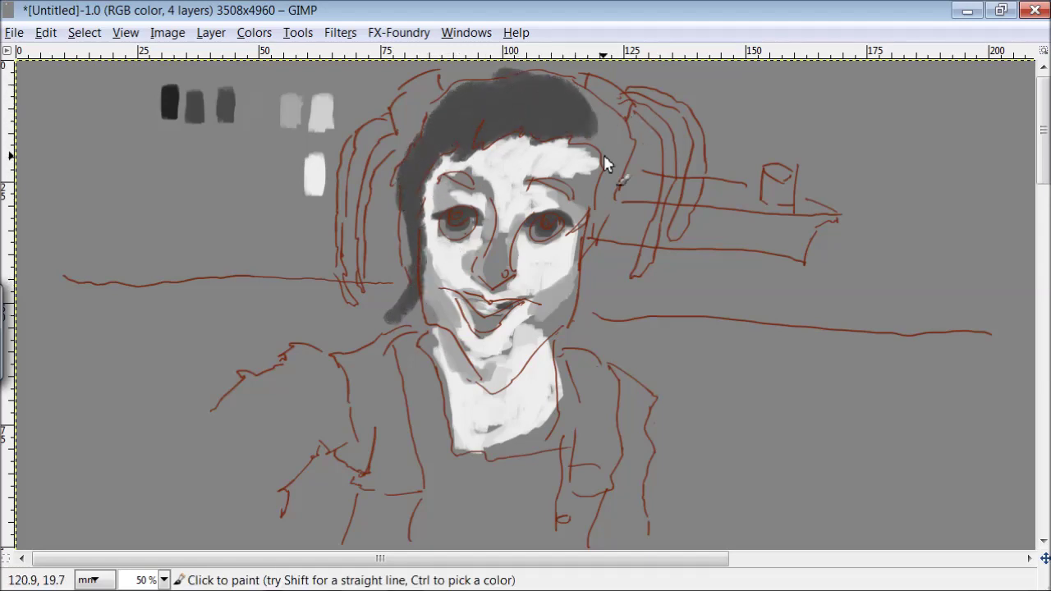
mouse_move(606, 223)
left_mouse_down()
mouse_move(591, 220)
mouse_move(585, 254)
left_mouse_up()
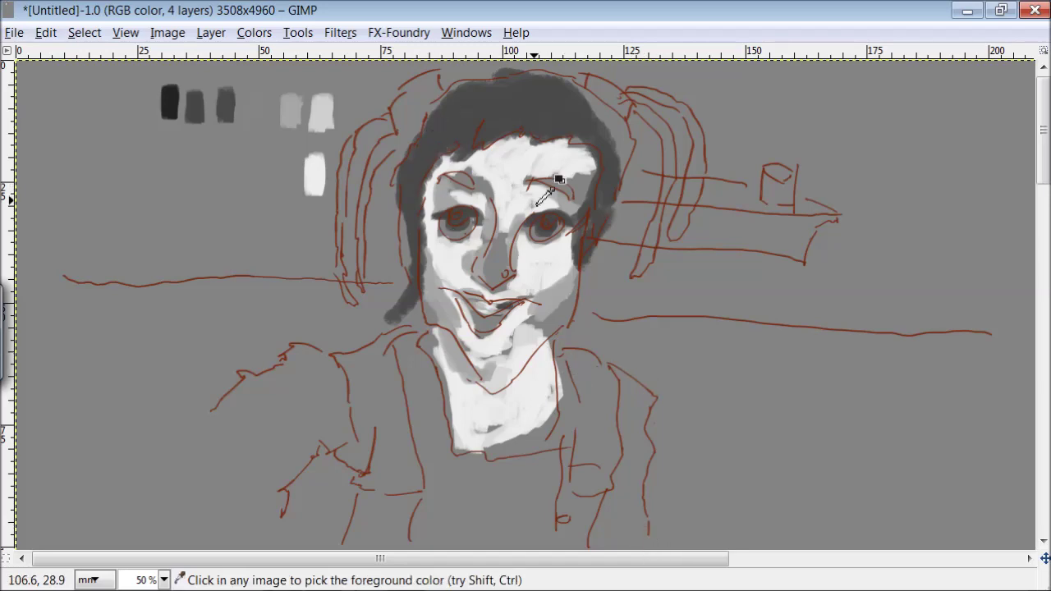
left_click_drag(483, 141, 496, 131)
Cover the stray dark mark, lighten the hair with grey, and start a dark strand down the left
left_click(289, 108, "ctrl")
mouse_move(486, 141)
left_mouse_down()
mouse_move(497, 132)
mouse_move(482, 120)
mouse_move(483, 153)
mouse_move(517, 132)
mouse_move(566, 142)
mouse_move(605, 169)
mouse_move(611, 197)
mouse_move(578, 246)
left_mouse_up()
mouse_move(464, 156)
left_mouse_down()
mouse_move(444, 130)
mouse_move(463, 104)
mouse_move(582, 110)
mouse_move(574, 82)
left_mouse_up()
left_click_drag(422, 261, 444, 282)
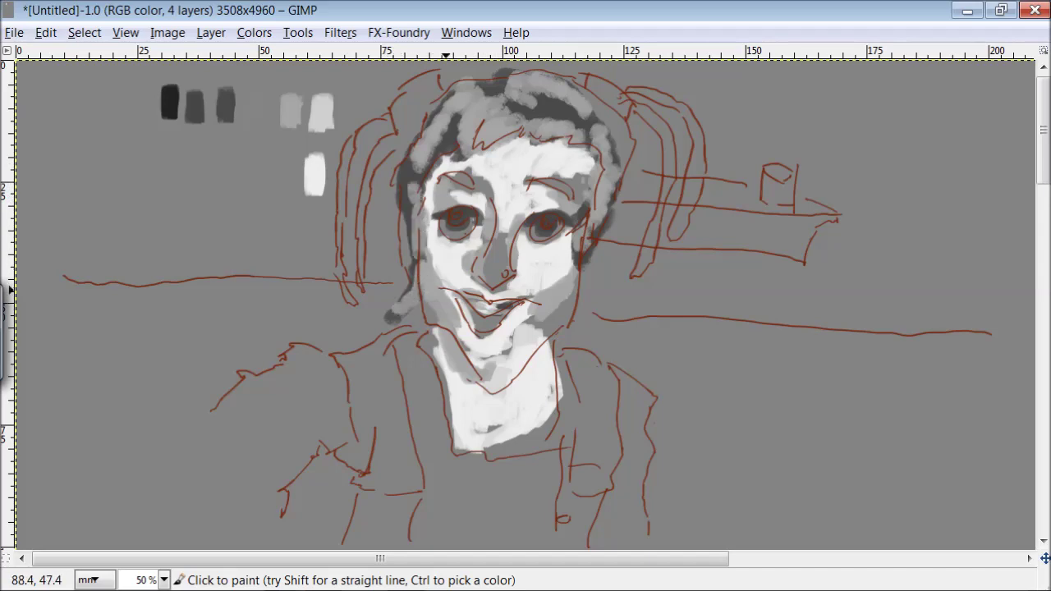
left_click(550, 195, "ctrl")
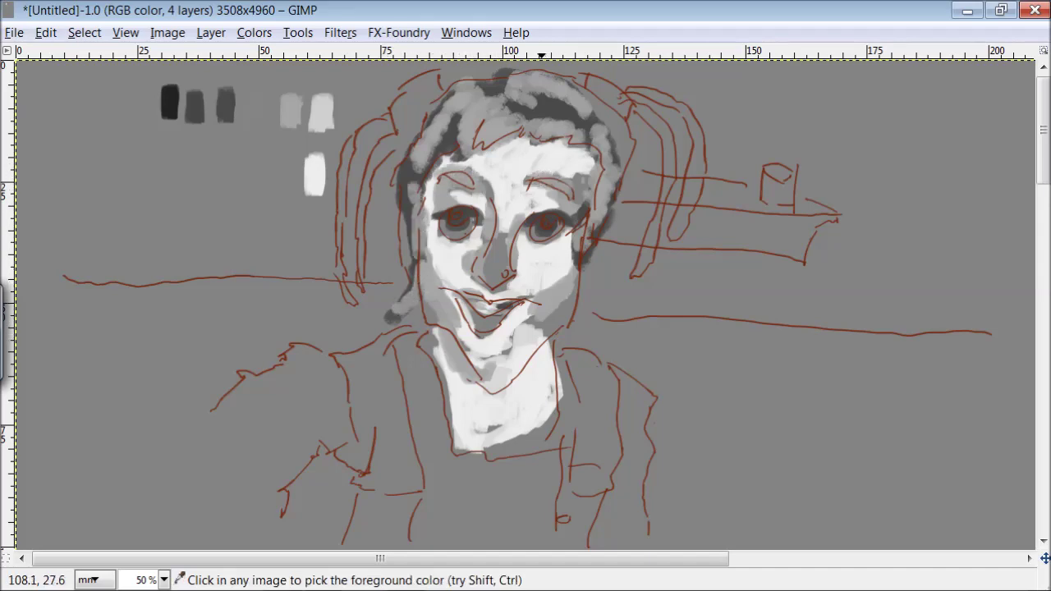
key("bracketleft")
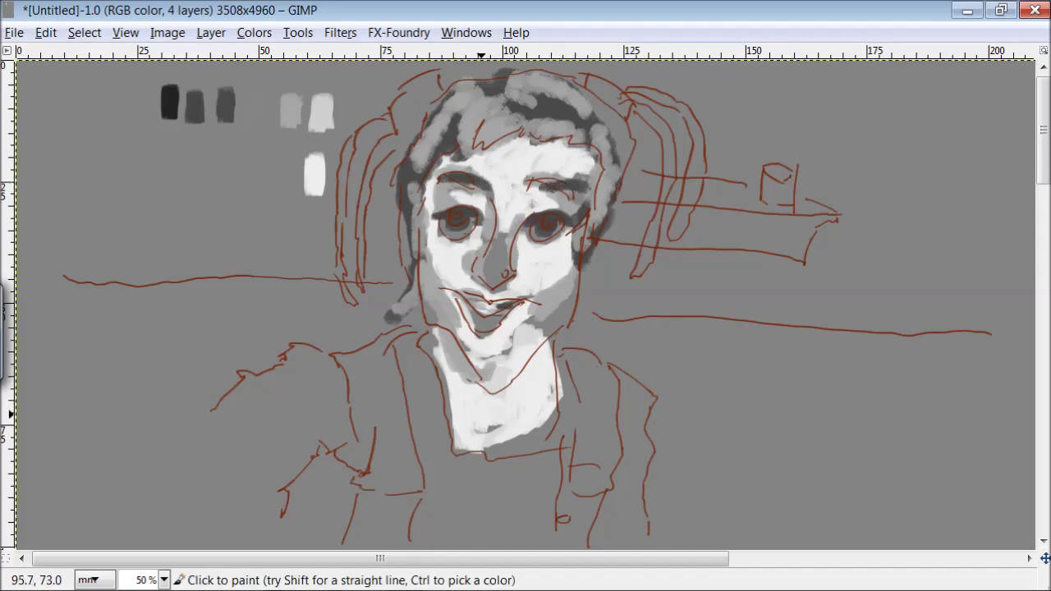
key("ctrl")
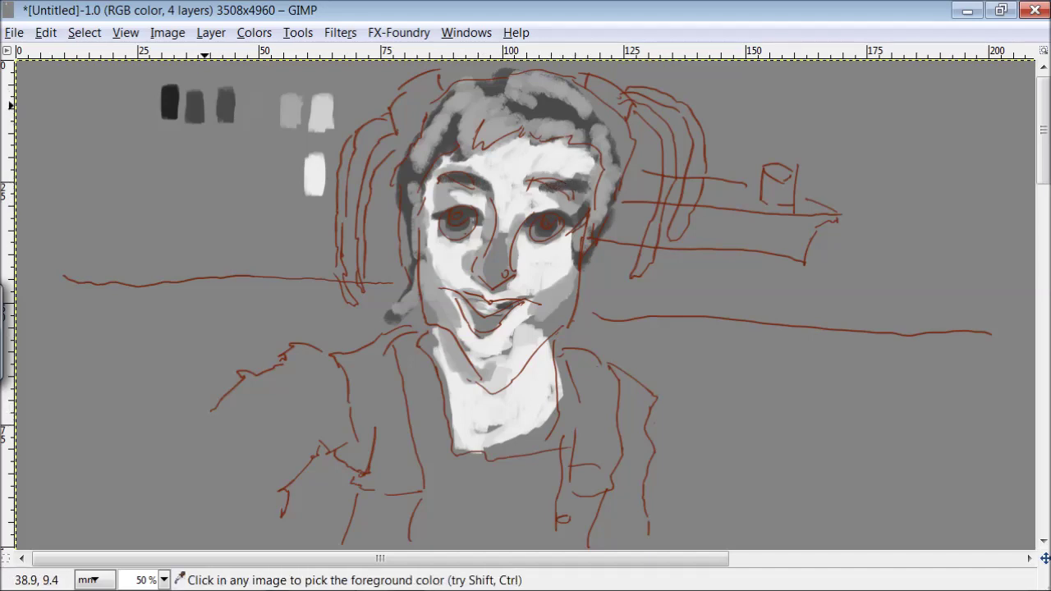
key("bracketright")
left_click_drag(396, 131, 359, 283)
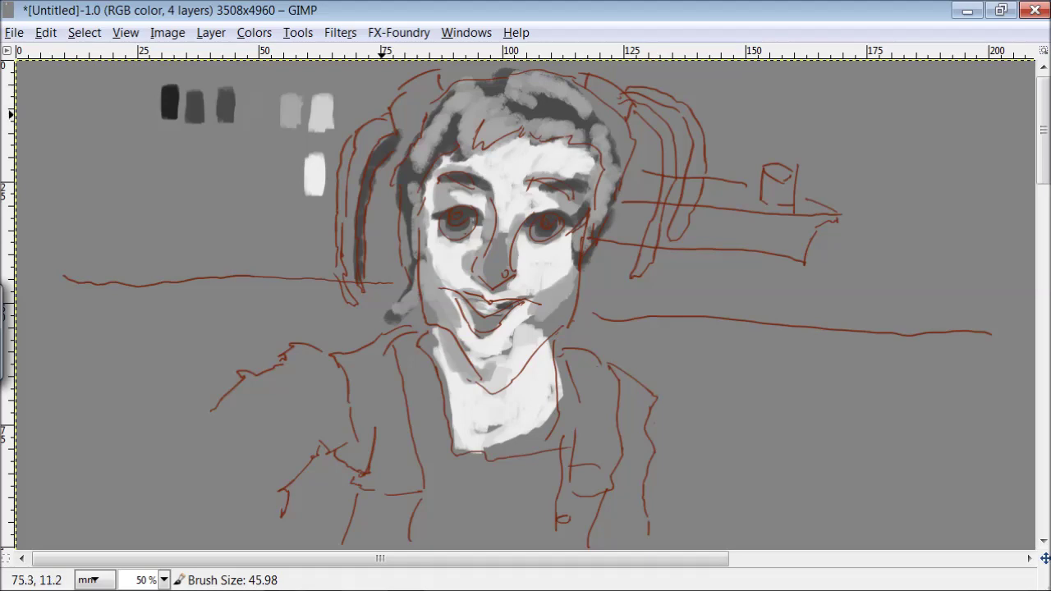
Paint the left and right pigtails down the sides of the head in dark grey
left_click_drag(382, 113, 338, 227)
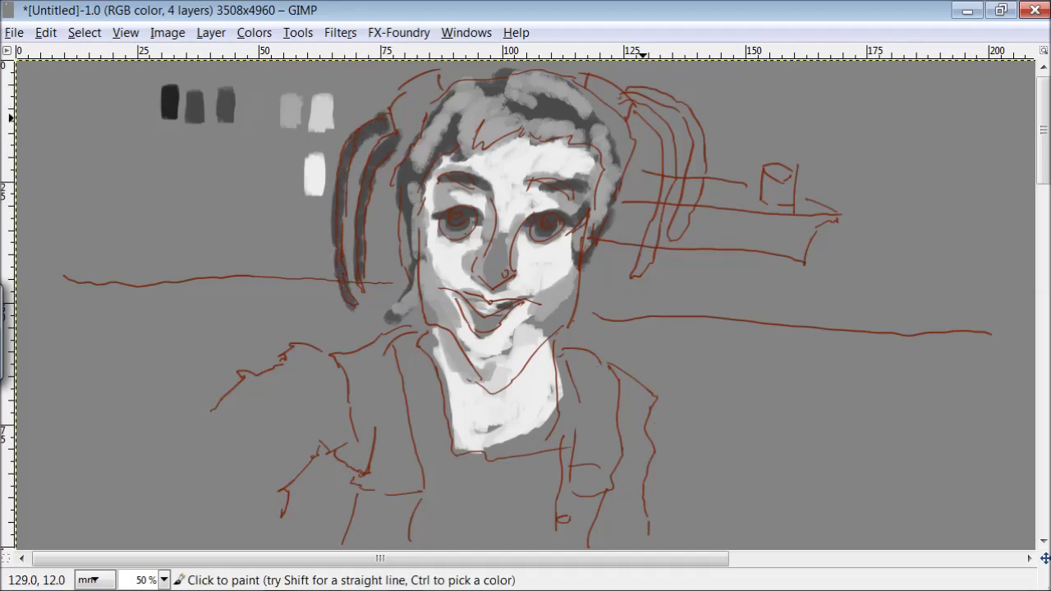
mouse_move(645, 102)
left_mouse_down()
mouse_move(663, 221)
mouse_move(621, 296)
left_mouse_up()
mouse_move(657, 88)
left_mouse_down()
mouse_move(690, 189)
mouse_move(672, 245)
left_mouse_up()
Darken the upper-left hair and build a dark bun on the right of the head
left_click(437, 82)
mouse_move(441, 87)
left_mouse_down()
mouse_move(412, 121)
mouse_move(401, 114)
left_mouse_up()
mouse_move(559, 78)
left_mouse_down()
mouse_move(607, 79)
mouse_move(606, 128)
left_mouse_up()
left_click_drag(419, 148, 474, 96)
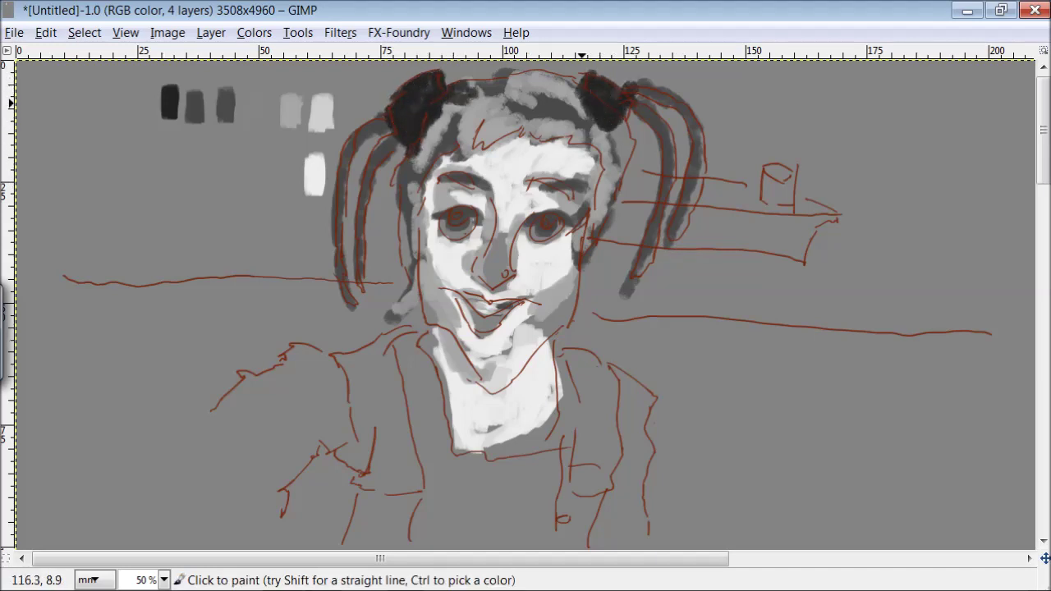
left_click_drag(606, 102, 607, 144)
left_click_drag(566, 97, 595, 131)
key("bracketleft")
key("bracketleft")
key("bracketleft")
key("bracketleft")
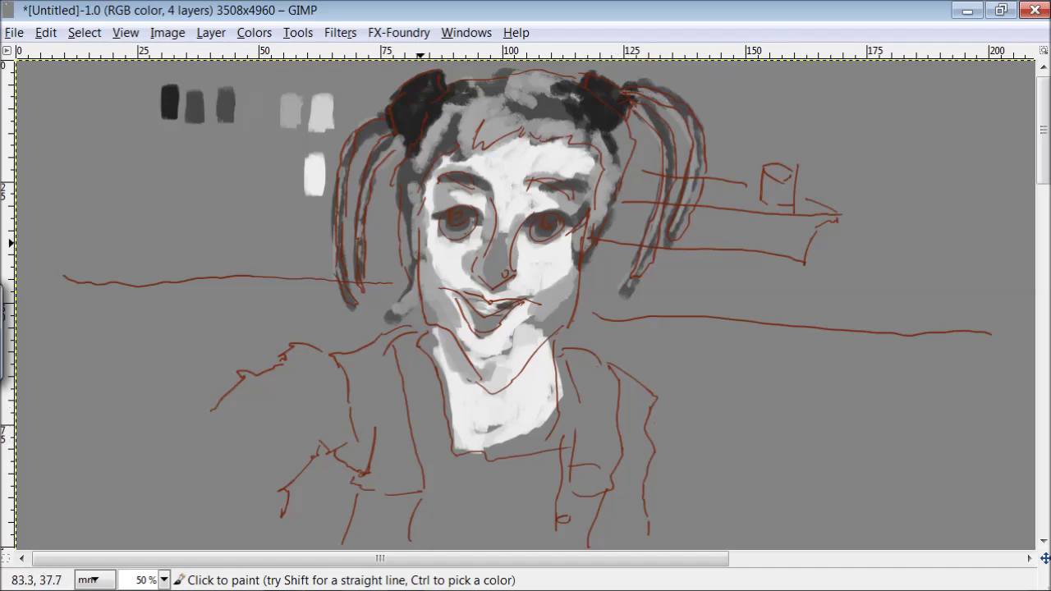
key("bracketright")
key("bracketright")
key("bracketright")
Paint both jacket shoulders near-black
mouse_move(655, 383)
left_mouse_down()
mouse_move(629, 380)
mouse_move(650, 432)
mouse_move(606, 515)
left_mouse_up()
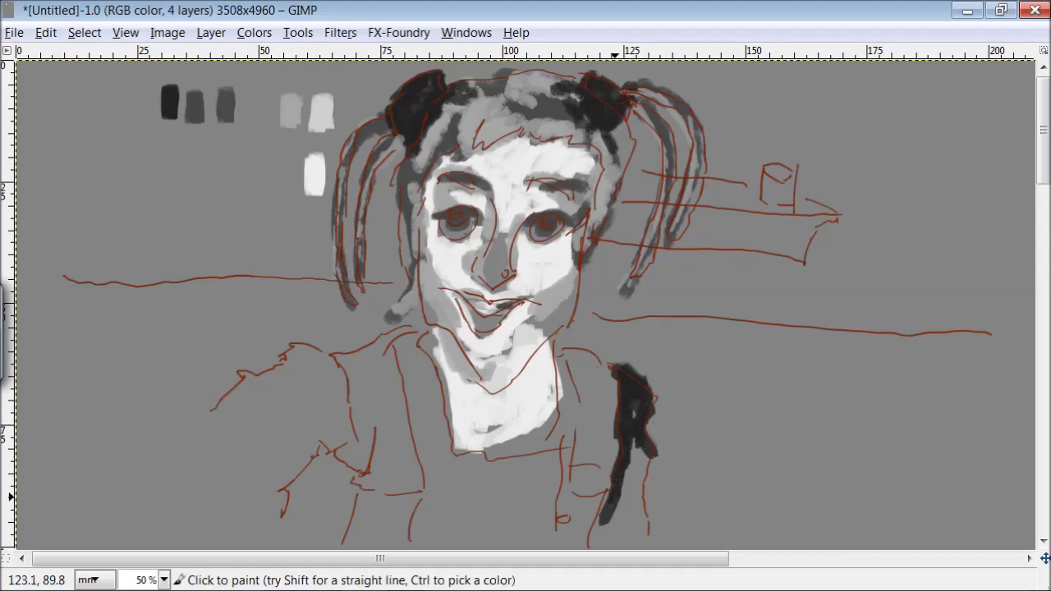
mouse_move(625, 474)
left_mouse_down()
mouse_move(639, 483)
mouse_move(642, 519)
mouse_move(592, 531)
left_mouse_up()
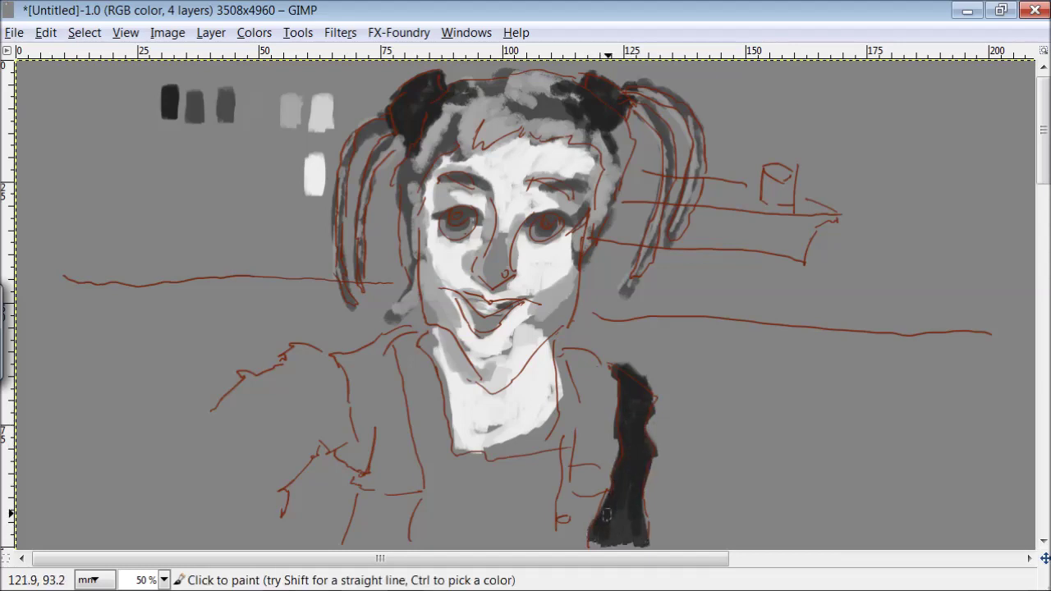
mouse_move(348, 456)
left_mouse_down()
mouse_move(328, 361)
mouse_move(287, 344)
mouse_move(219, 415)
mouse_move(302, 363)
mouse_move(339, 437)
mouse_move(294, 372)
mouse_move(238, 420)
mouse_move(265, 444)
mouse_move(277, 492)
mouse_move(295, 475)
mouse_move(282, 455)
mouse_move(268, 481)
left_mouse_up()
Paint the jacket front light grey on both sides of the chest
left_click(448, 225, "ctrl")
mouse_move(386, 384)
left_mouse_down()
mouse_move(399, 452)
mouse_move(385, 358)
mouse_move(349, 371)
mouse_move(366, 428)
mouse_move(384, 441)
mouse_move(380, 486)
mouse_move(409, 535)
left_mouse_up()
mouse_move(559, 355)
left_mouse_down()
mouse_move(564, 395)
mouse_move(602, 417)
mouse_move(606, 457)
mouse_move(567, 502)
mouse_move(577, 489)
left_mouse_up()
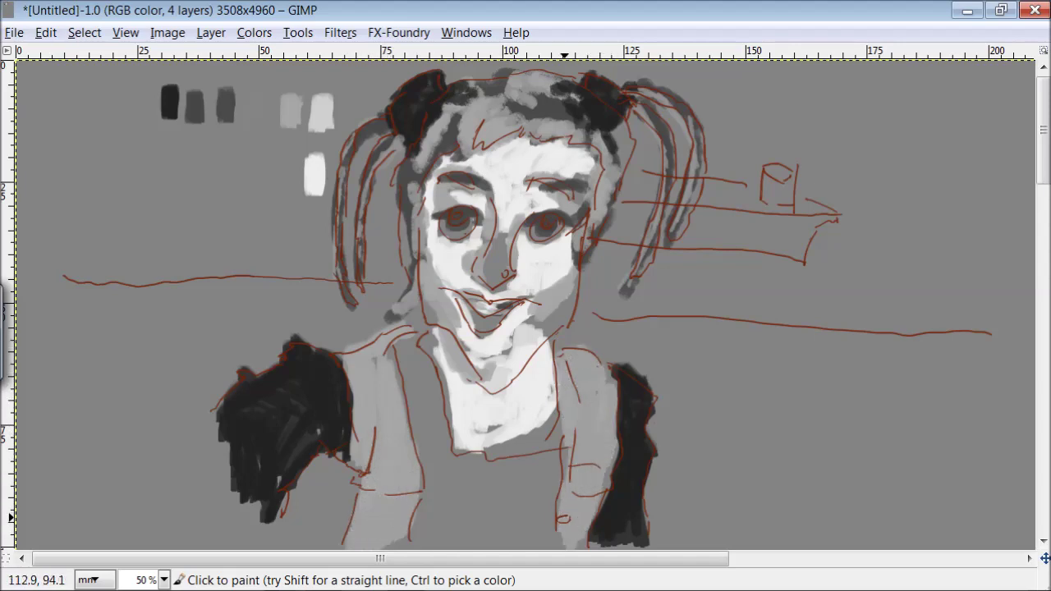
Paint the shirt below the neck dark grey, darkening the neck base and lower shirt
left_click(189, 106, "ctrl")
mouse_move(435, 483)
left_mouse_down()
mouse_move(429, 416)
mouse_move(437, 497)
left_mouse_up()
mouse_move(410, 345)
left_mouse_down()
mouse_move(454, 474)
mouse_move(494, 460)
left_mouse_up()
mouse_move(555, 366)
left_mouse_down()
mouse_move(535, 527)
mouse_move(484, 468)
mouse_move(502, 491)
mouse_move(441, 482)
left_mouse_up()
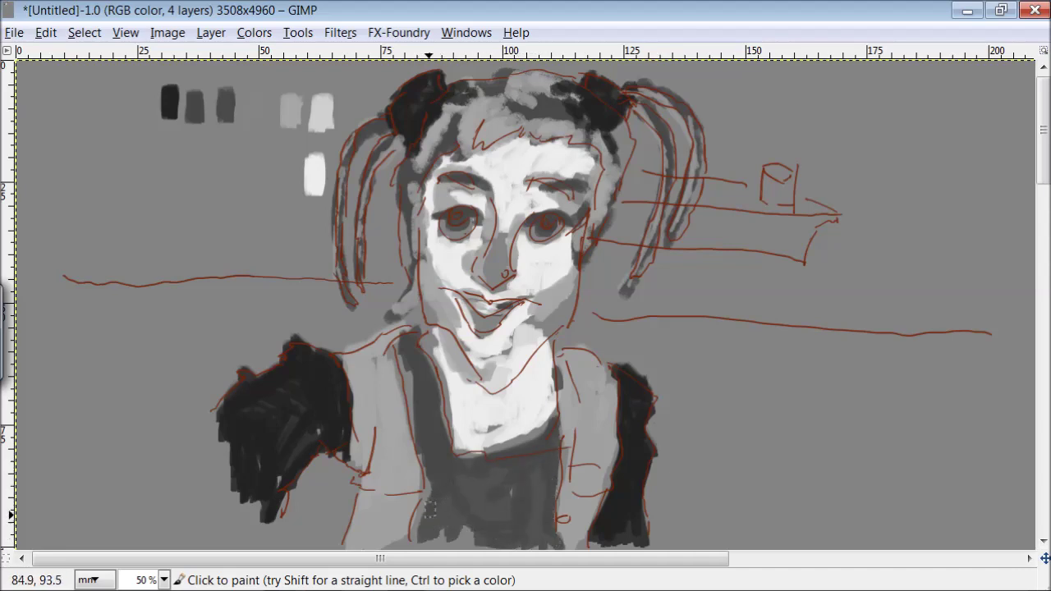
left_click_drag(452, 535, 499, 529)
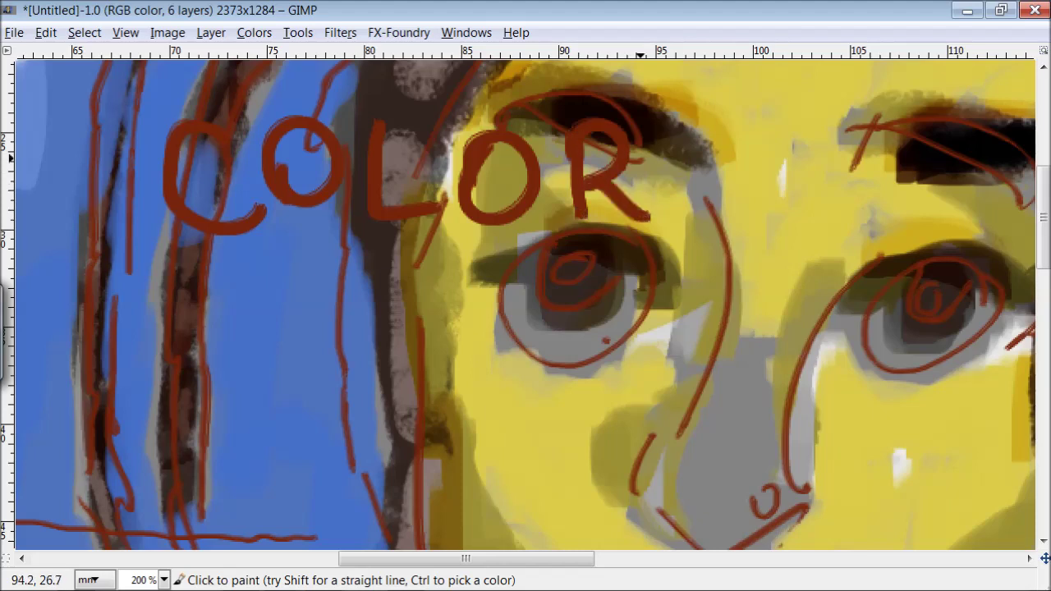
Add an exclamation mark after COLOR and letter 'MULTIPLY + OVERLAY' below it
left_click_drag(673, 127, 666, 198)
left_click(682, 228)
left_click_drag(144, 329, 201, 324)
left_click_drag(209, 267, 242, 271)
mouse_move(250, 262)
left_mouse_down()
mouse_move(283, 316)
mouse_move(304, 316)
left_mouse_up()
left_click_drag(337, 262, 336, 316)
mouse_move(366, 316)
left_mouse_down()
mouse_move(399, 289)
mouse_move(422, 321)
left_mouse_up()
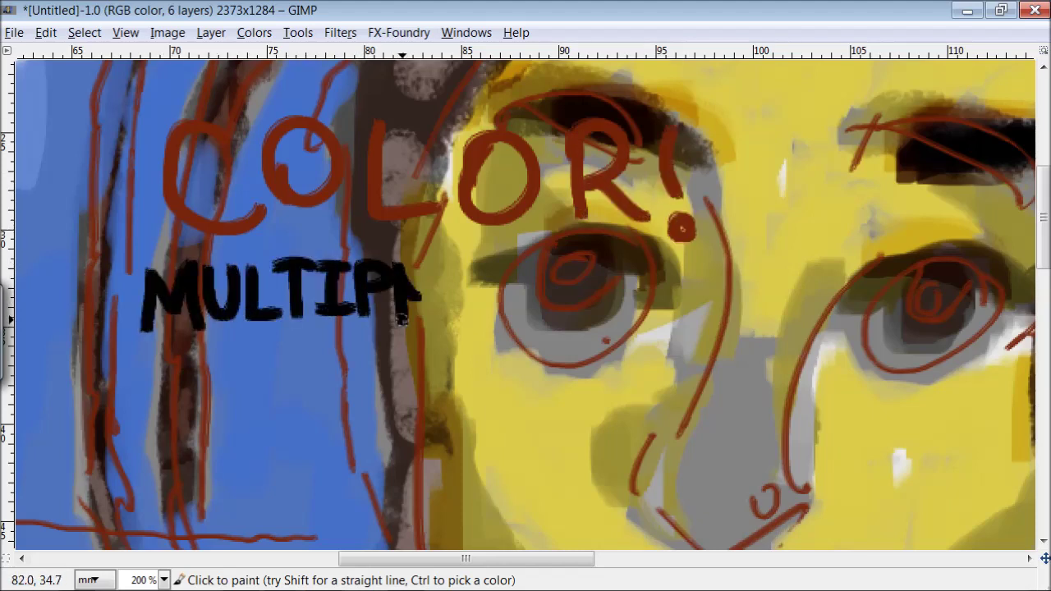
left_click_drag(435, 261, 460, 327)
left_click_drag(561, 261, 561, 320)
left_click_drag(657, 270, 655, 273)
left_click_drag(683, 321, 721, 261)
mouse_move(767, 268)
left_mouse_down()
mouse_move(767, 311)
mouse_move(813, 316)
left_mouse_up()
mouse_move(821, 259)
left_mouse_down()
mouse_move(878, 312)
mouse_move(952, 336)
left_mouse_up()
left_click_drag(156, 353, 197, 407)
Letter 'USED ON PORTRAIT.' on the next line
left_click_drag(238, 361, 205, 410)
left_click_drag(279, 353, 328, 386)
left_click_drag(395, 361, 394, 364)
left_click_drag(430, 410, 477, 354)
mouse_move(542, 415)
left_mouse_down()
mouse_move(545, 386)
mouse_move(598, 376)
left_mouse_up()
left_click_drag(636, 419, 674, 414)
left_click_drag(739, 418, 825, 419)
left_click_drag(800, 393, 817, 391)
mouse_move(852, 366)
left_mouse_down()
mouse_move(852, 423)
mouse_move(907, 368)
left_mouse_up()
left_click_drag(886, 369, 887, 425)
Letter 'NORMAL FOR BACKGROUND' on a third line
left_click_drag(176, 505, 223, 448)
left_click_drag(246, 455, 248, 460)
left_click_drag(283, 501, 392, 501)
left_click_drag(427, 447, 469, 497)
mouse_move(525, 501)
left_mouse_down()
mouse_move(561, 447)
mouse_move(579, 453)
left_mouse_up()
left_click_drag(609, 499, 632, 460)
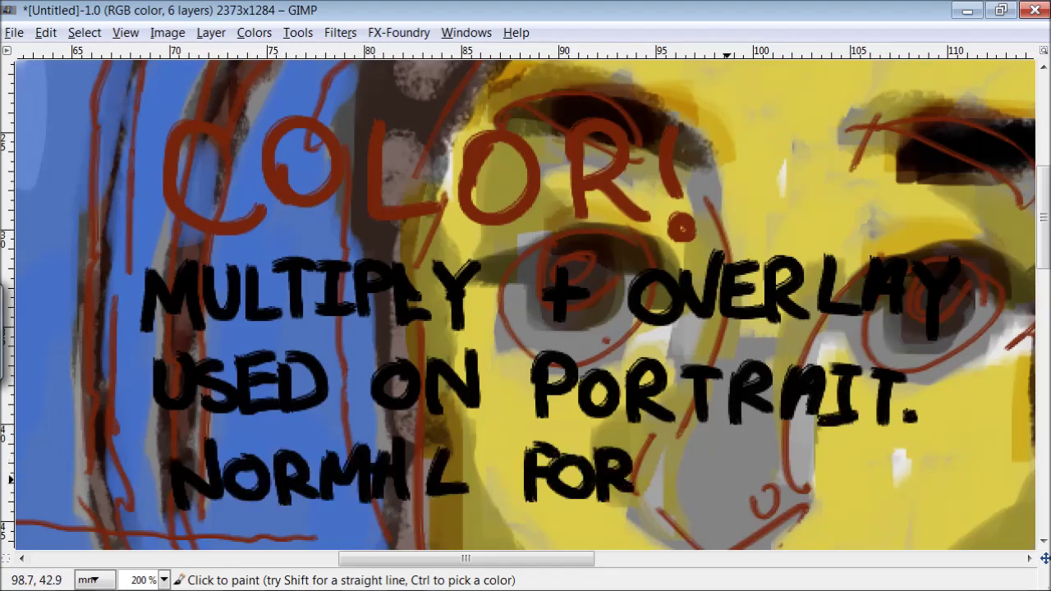
left_click_drag(691, 503, 706, 464)
left_click_drag(735, 505, 768, 500)
left_click_drag(813, 460, 808, 496)
left_click_drag(885, 456, 870, 517)
mouse_move(903, 508)
left_mouse_down()
mouse_move(936, 472)
mouse_move(977, 500)
left_mouse_up()
mouse_move(981, 460)
left_mouse_down()
mouse_move(1018, 493)
mouse_move(1013, 460)
left_mouse_up()
left_click_drag(1021, 460, 1032, 509)
Retrace 'COLOR!' in black, then paint a yellow patch on the portrait's cheek
left_click_drag(215, 152, 246, 220)
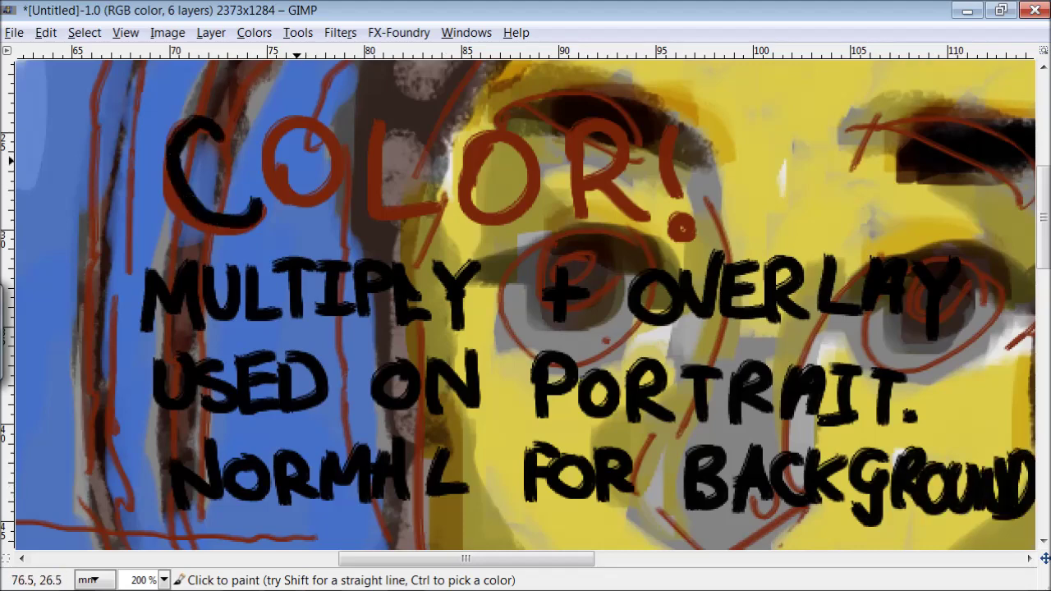
left_click_drag(316, 123, 311, 125)
left_click_drag(374, 127, 431, 215)
left_click_drag(497, 135, 492, 138)
left_click_drag(575, 215, 607, 156)
left_click_drag(595, 168, 649, 218)
left_click_drag(675, 114, 680, 195)
left_click(683, 223)
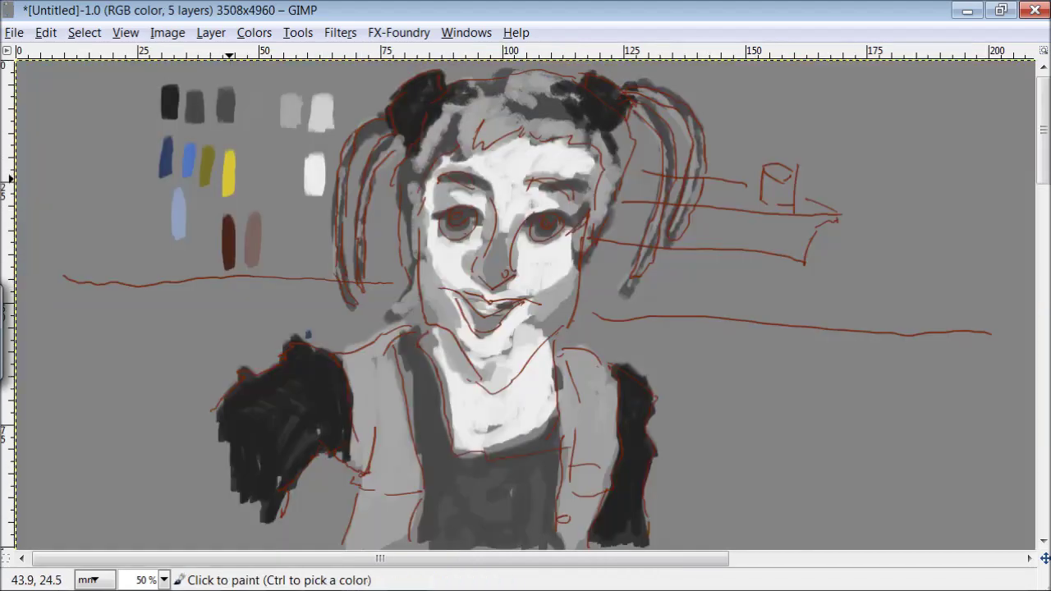
mouse_move(568, 239)
left_mouse_down()
mouse_move(558, 296)
mouse_move(542, 301)
left_mouse_up()
mouse_move(533, 236)
left_mouse_down()
mouse_move(525, 271)
mouse_move(551, 301)
mouse_move(499, 333)
mouse_move(414, 281)
mouse_move(463, 256)
mouse_move(424, 254)
mouse_move(452, 155)
mouse_move(494, 167)
mouse_move(485, 268)
mouse_move(530, 220)
mouse_move(517, 174)
mouse_move(550, 161)
mouse_move(578, 195)
mouse_move(448, 189)
left_mouse_up()
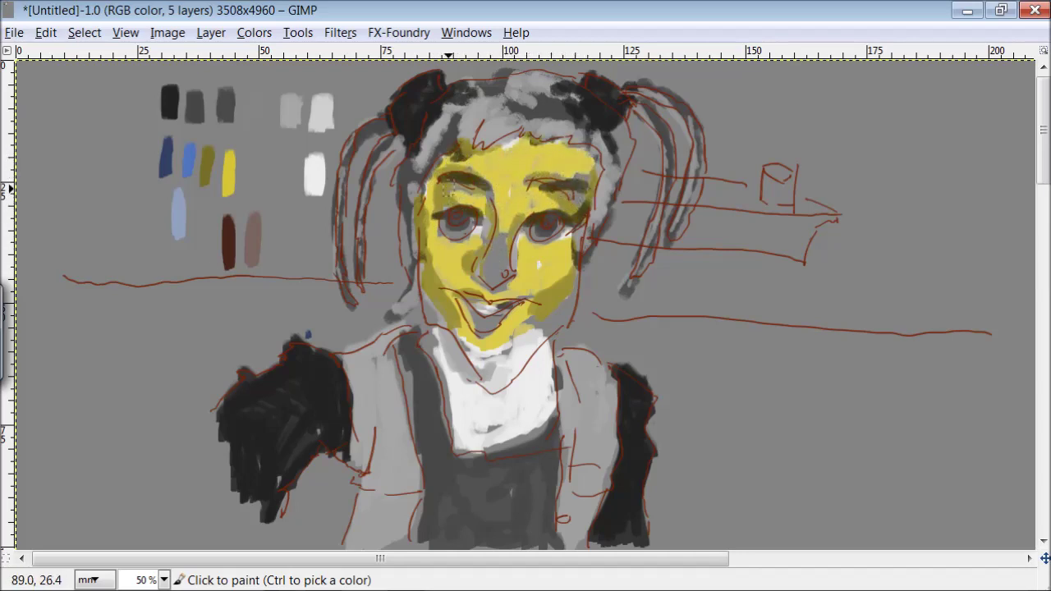
Undo a stray dark-brown eyebrow stroke and paint the neck and chest yellow
left_click(229, 240, "ctrl")
mouse_move(544, 185)
left_mouse_down()
mouse_move(559, 188)
mouse_move(566, 242)
left_mouse_up()
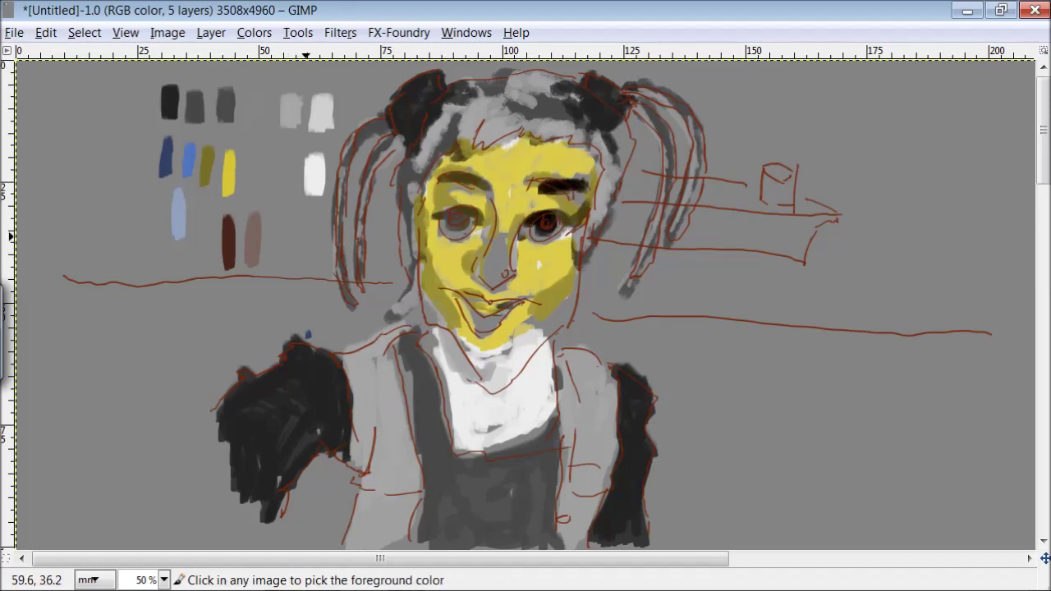
key("ctrl+z")
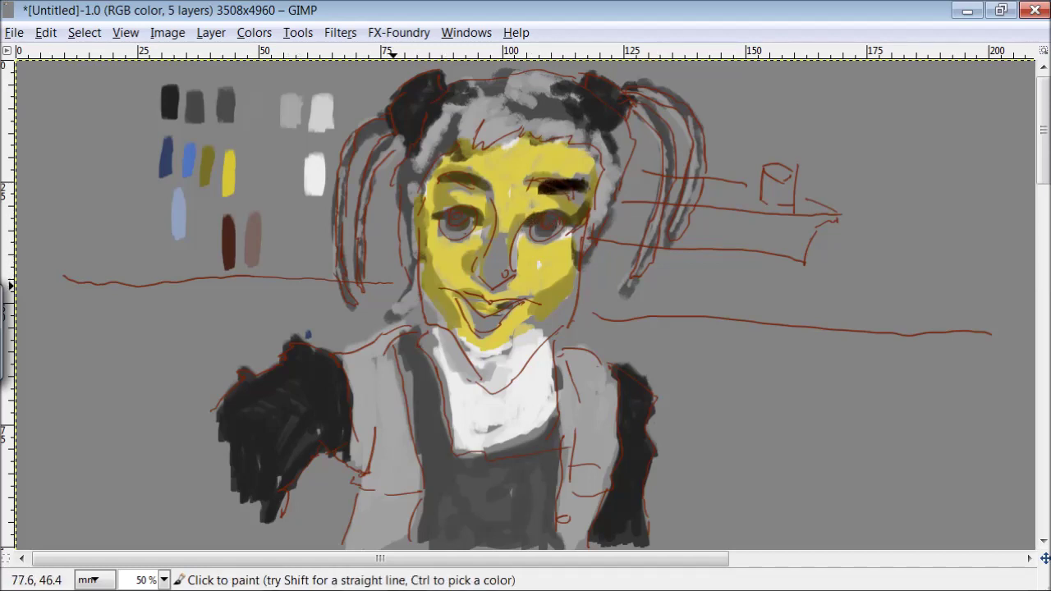
mouse_move(522, 332)
left_mouse_down()
mouse_move(506, 377)
mouse_move(464, 432)
mouse_move(481, 354)
mouse_move(516, 432)
mouse_move(543, 388)
left_mouse_up()
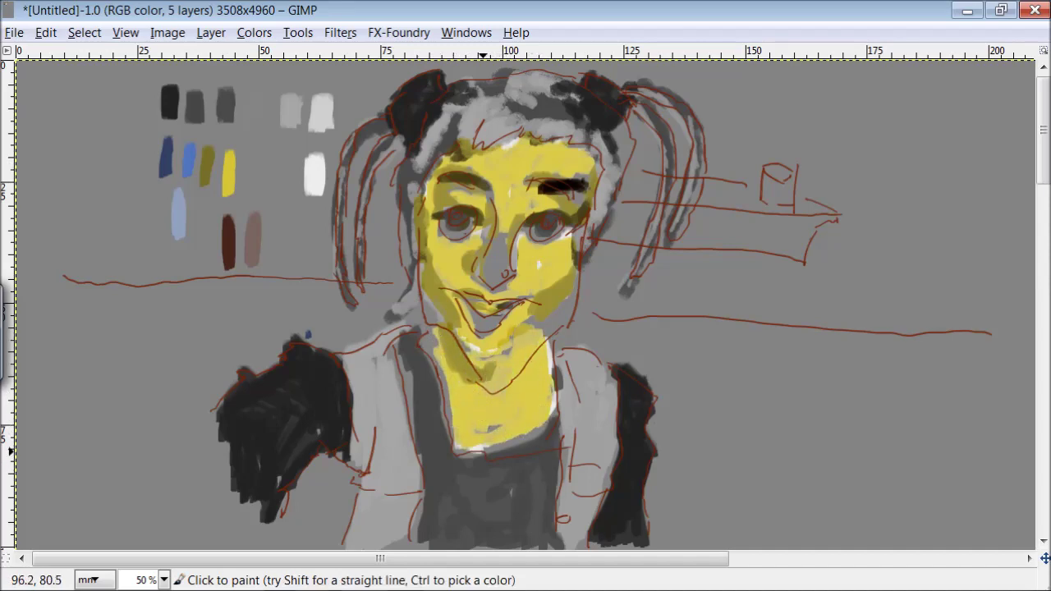
Paint the hair, its strands and the pigtails brown
mouse_move(580, 261)
left_mouse_down()
mouse_move(602, 208)
mouse_move(599, 149)
mouse_move(477, 106)
mouse_move(424, 249)
mouse_move(424, 303)
left_mouse_up()
mouse_move(441, 136)
left_mouse_down()
mouse_move(521, 89)
mouse_move(431, 120)
mouse_move(367, 282)
left_mouse_up()
left_click_drag(385, 111, 360, 290)
mouse_move(632, 88)
left_mouse_down()
mouse_move(687, 201)
mouse_move(659, 96)
mouse_move(621, 89)
left_mouse_up()
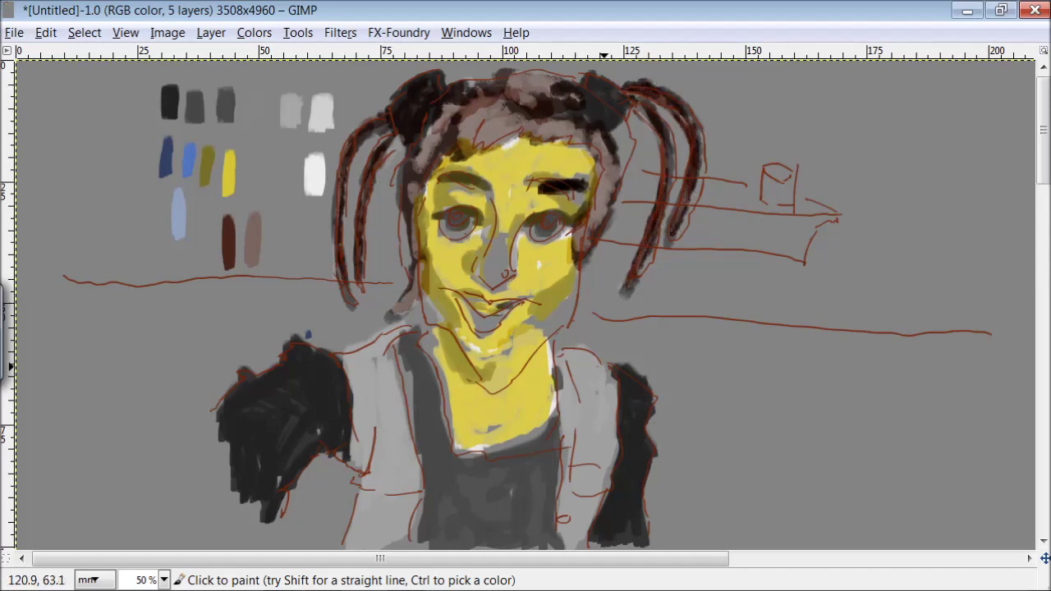
left_click_drag(496, 84, 452, 105)
Darken both eyes and both eyebrows
left_click_drag(462, 212, 476, 215)
left_click_drag(534, 215, 564, 223)
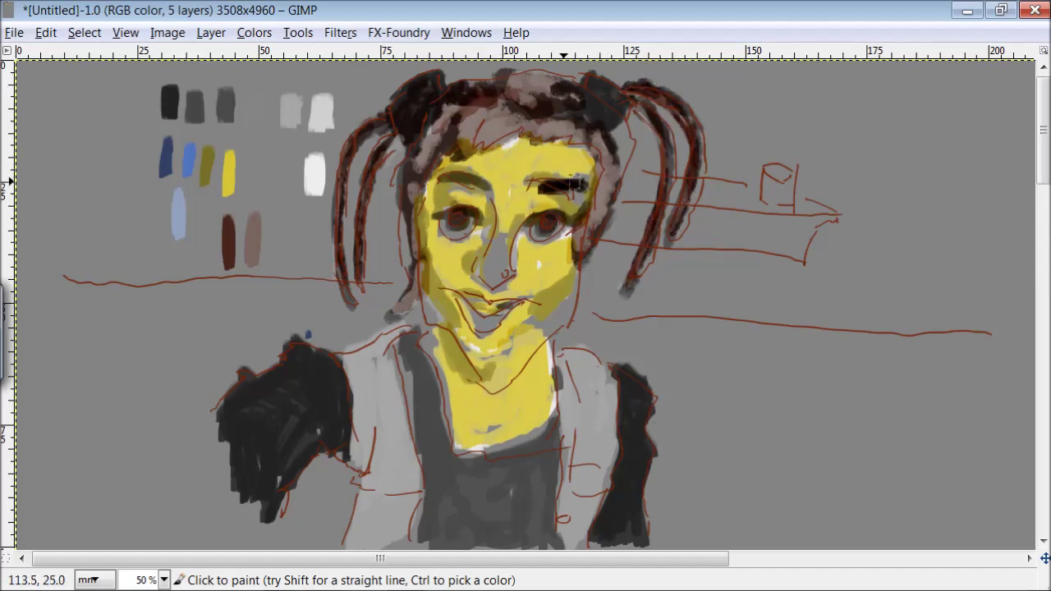
left_click_drag(537, 182, 574, 184)
left_click_drag(440, 177, 495, 175)
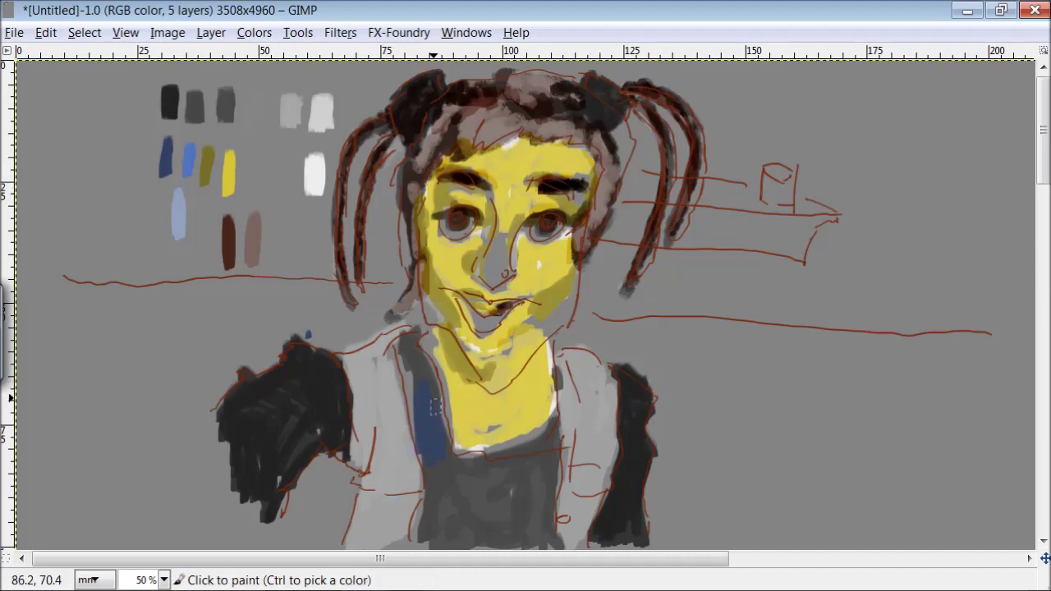
Paint the shirt blue, both jacket panels brown, and start blue beside the right jaw
left_click_drag(415, 361, 515, 450)
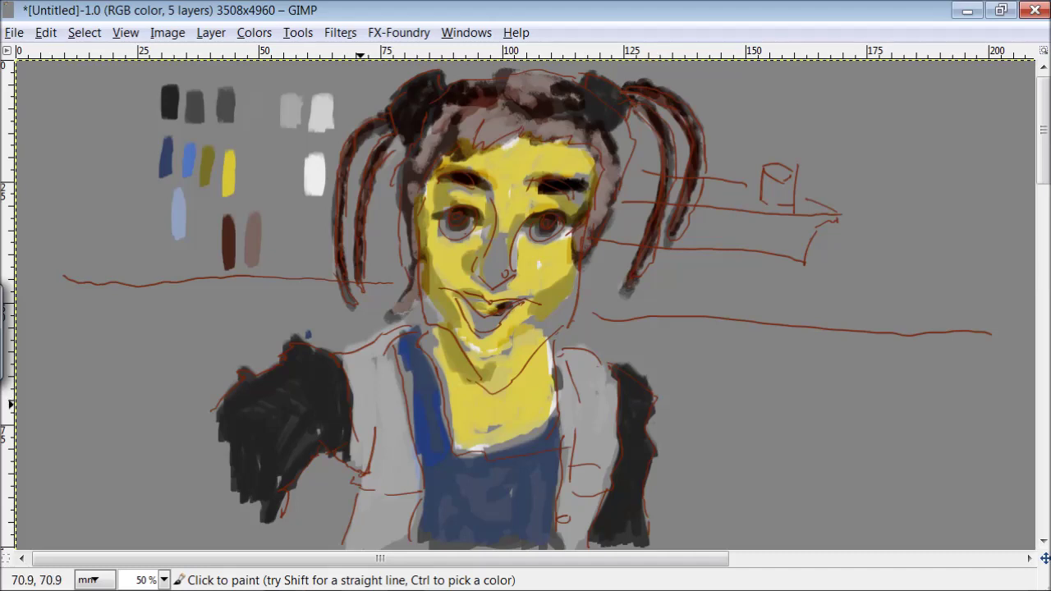
left_click(229, 225, "ctrl")
mouse_move(410, 435)
left_mouse_down()
mouse_move(414, 471)
mouse_move(375, 467)
mouse_move(389, 400)
mouse_move(407, 415)
mouse_move(376, 413)
mouse_move(391, 332)
mouse_move(411, 502)
mouse_move(388, 508)
mouse_move(416, 461)
mouse_move(381, 487)
left_mouse_up()
mouse_move(579, 394)
left_mouse_down()
mouse_move(565, 360)
mouse_move(589, 436)
mouse_move(584, 513)
mouse_move(566, 388)
mouse_move(595, 480)
mouse_move(589, 348)
mouse_move(570, 357)
mouse_move(611, 460)
mouse_move(567, 537)
left_mouse_up()
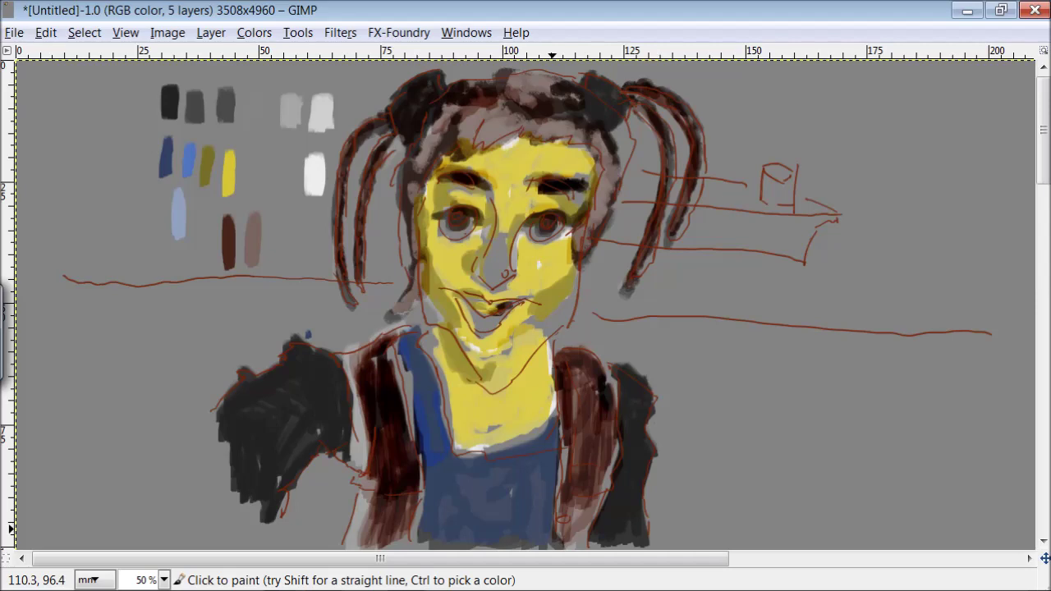
mouse_move(593, 326)
left_mouse_down()
mouse_move(563, 318)
mouse_move(593, 293)
mouse_move(625, 125)
mouse_move(646, 193)
mouse_move(632, 92)
mouse_move(639, 140)
left_mouse_up()
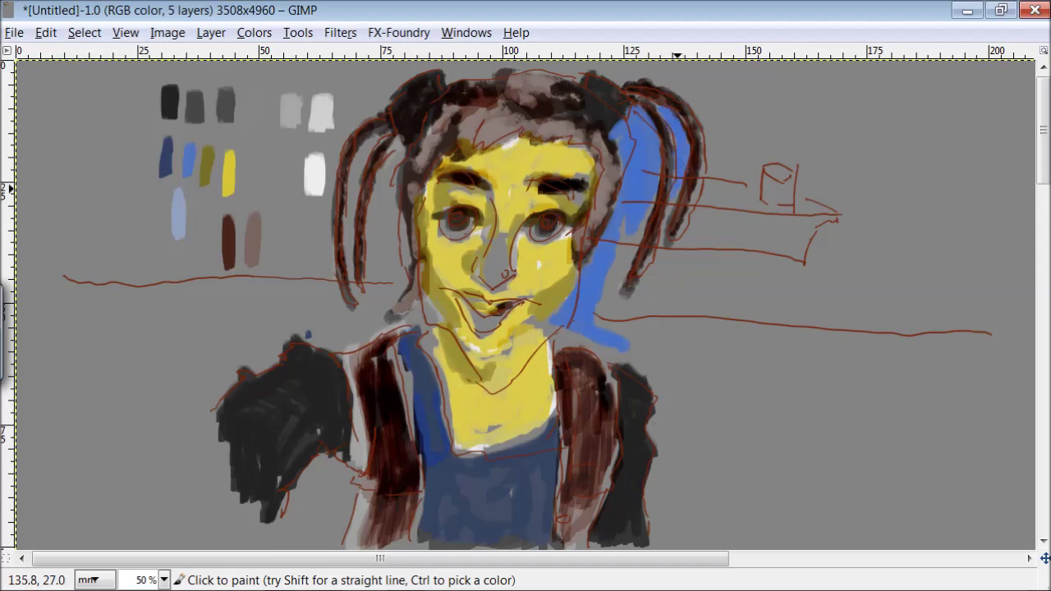
Paint blue around the right neck, left of the face, the left pigtail, above the hair, and left of the jacket
mouse_move(658, 220)
left_mouse_down()
mouse_move(613, 290)
mouse_move(609, 338)
left_mouse_up()
mouse_move(393, 172)
left_mouse_down()
mouse_move(372, 237)
mouse_move(413, 309)
mouse_move(375, 264)
left_mouse_up()
mouse_move(370, 146)
left_mouse_down()
mouse_move(349, 217)
mouse_move(353, 300)
mouse_move(325, 270)
mouse_move(328, 314)
mouse_move(278, 311)
mouse_move(272, 279)
mouse_move(332, 209)
mouse_move(359, 115)
mouse_move(277, 261)
left_mouse_up()
mouse_move(459, 75)
left_mouse_down()
mouse_move(379, 87)
mouse_move(503, 68)
mouse_move(688, 87)
mouse_move(704, 235)
mouse_move(674, 242)
mouse_move(643, 302)
mouse_move(646, 364)
mouse_move(672, 403)
mouse_move(662, 323)
mouse_move(673, 388)
mouse_move(719, 99)
mouse_move(698, 393)
mouse_move(709, 343)
mouse_move(734, 441)
mouse_move(698, 517)
left_mouse_up()
mouse_move(326, 521)
left_mouse_down()
mouse_move(339, 501)
mouse_move(320, 478)
mouse_move(330, 543)
left_mouse_up()
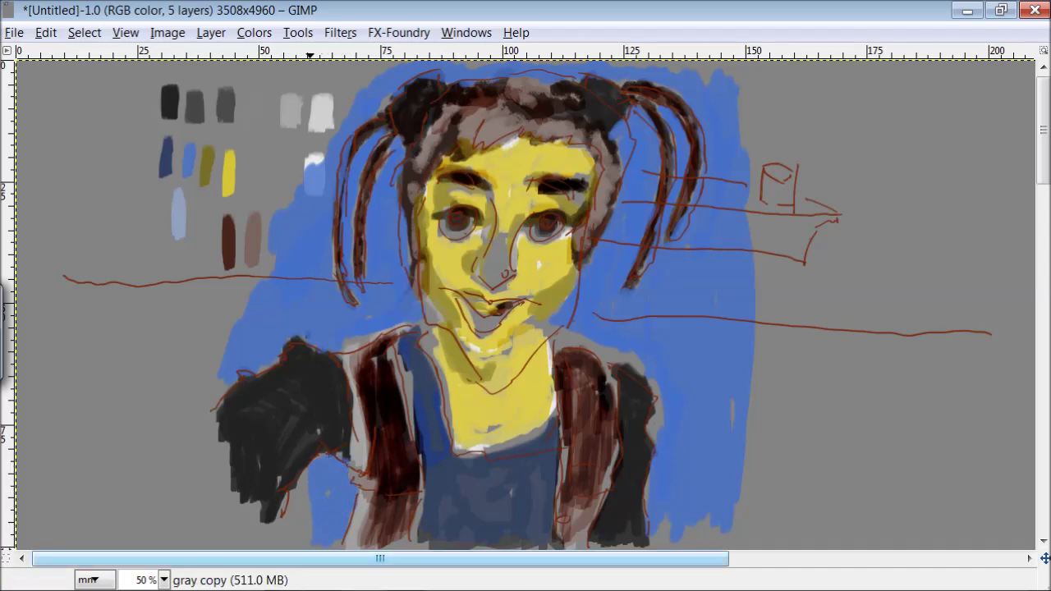